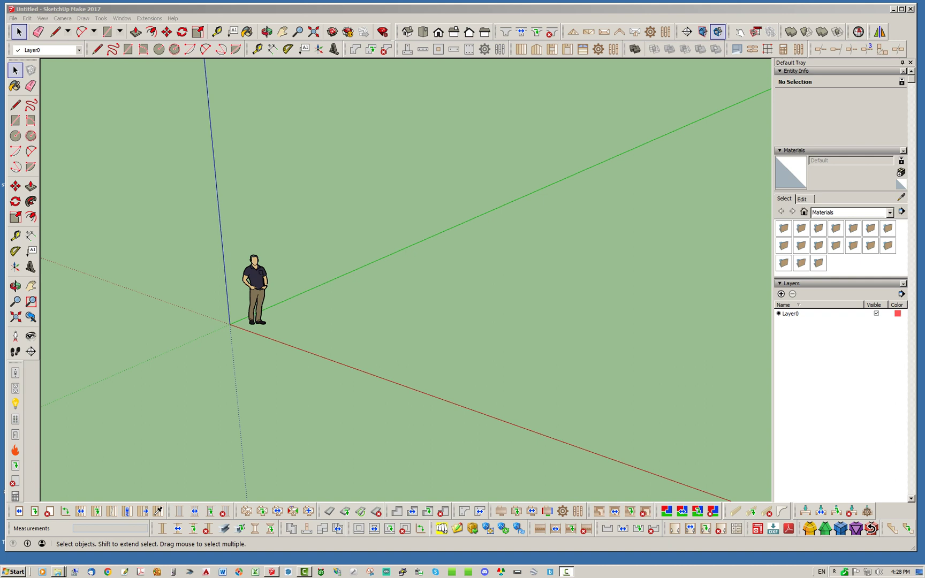
# - Float the Medeek Project and document-export toolbars over the empty SketchUp scene
pyautogui.moveTo(729, 49); pyautogui.dragTo(517, 208)
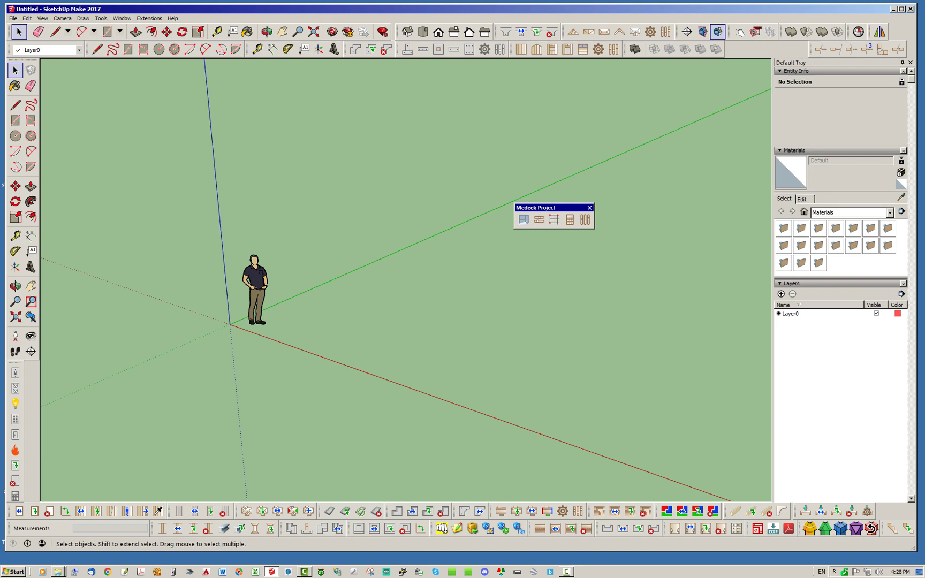
pyautogui.moveTo(749, 528); pyautogui.dragTo(517, 260)
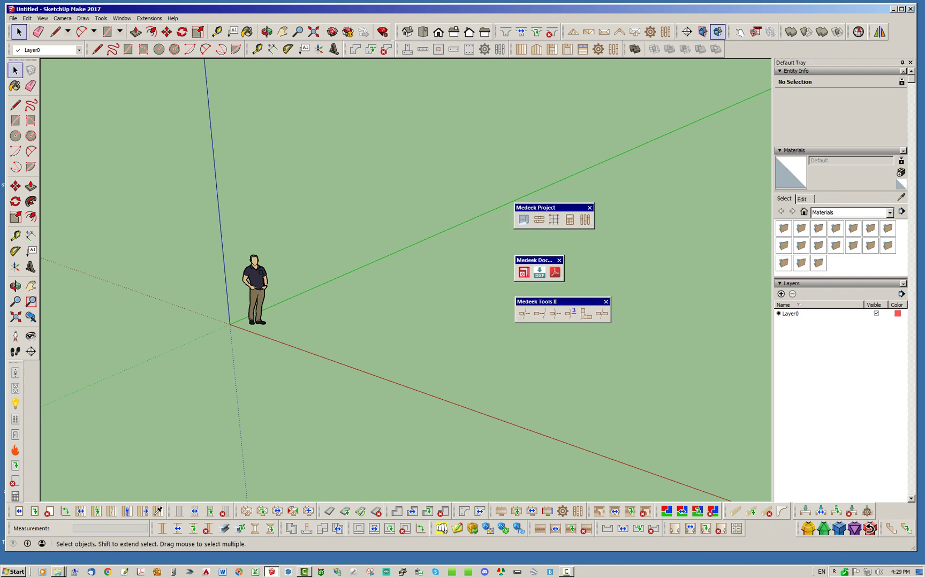
pyautogui.moveTo(535, 260); pyautogui.dragTo(538, 256)
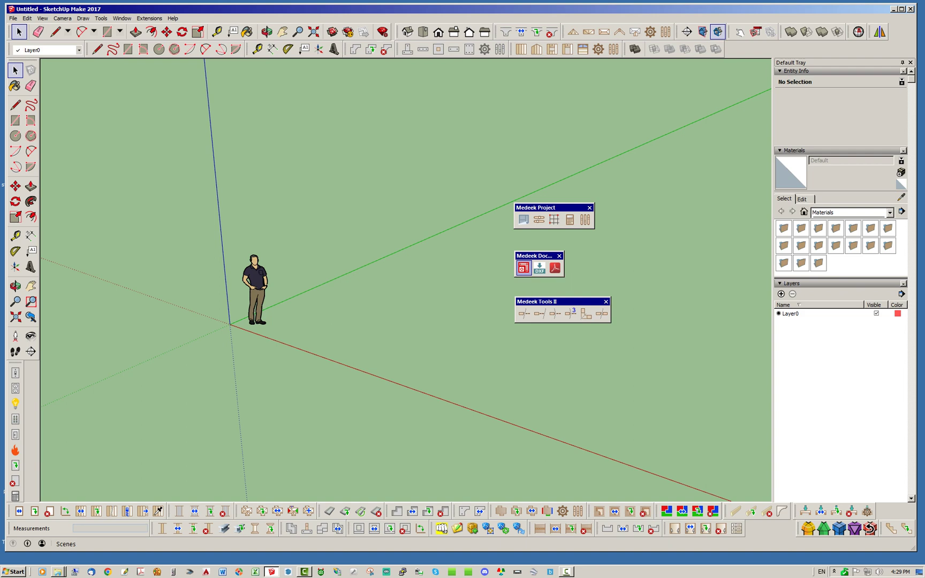
# - Dock Medeek Doc in the bottom toolbar row and Medeek Tools II in the top row
pyautogui.moveTo(529, 256); pyautogui.dragTo(760, 530)
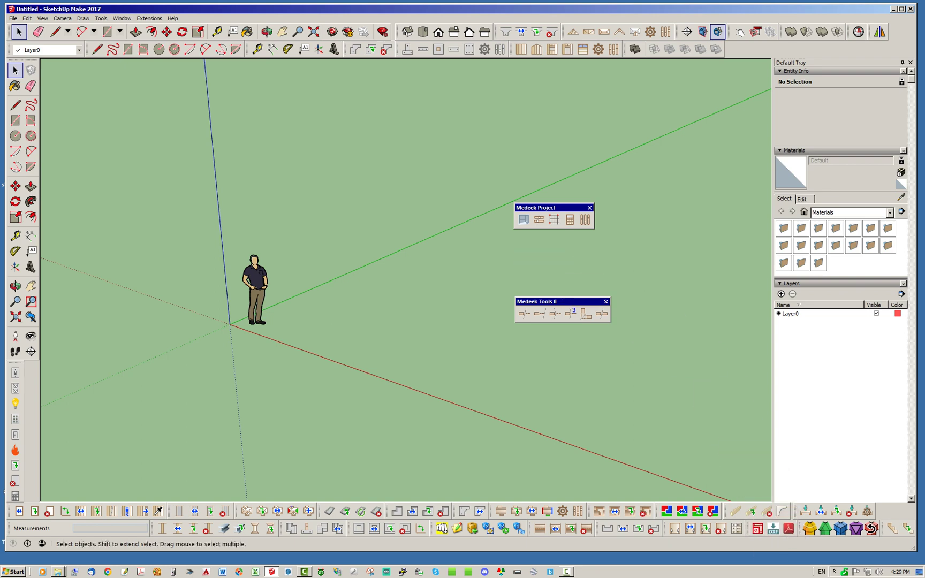
pyautogui.moveTo(557, 302); pyautogui.dragTo(525, 275)
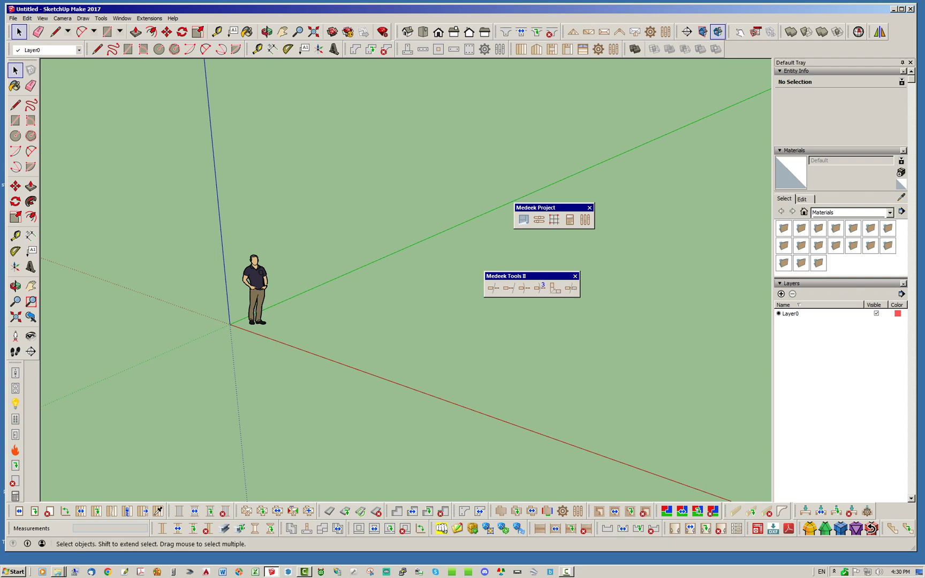
pyautogui.moveTo(514, 276); pyautogui.dragTo(760, 49)
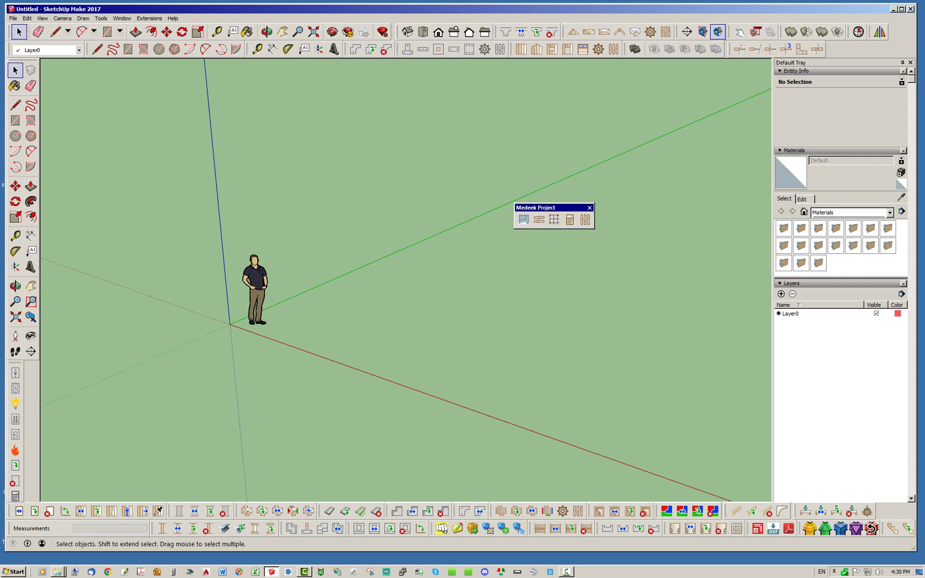
pyautogui.moveTo(535, 208); pyautogui.dragTo(454, 266)
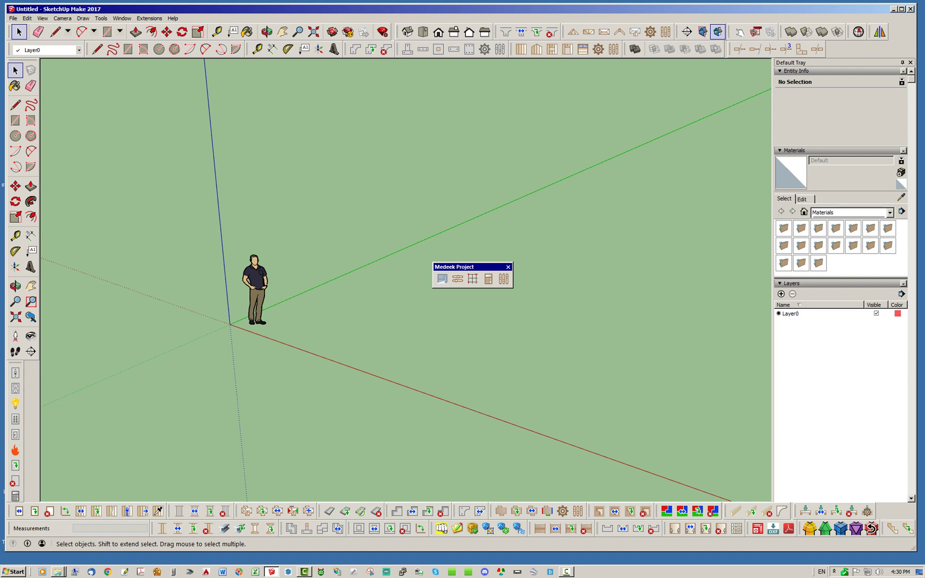
# - Shift the Medeek Project toolbar up and right, then open its Estimator dialog
pyautogui.moveTo(466, 267); pyautogui.dragTo(559, 229)
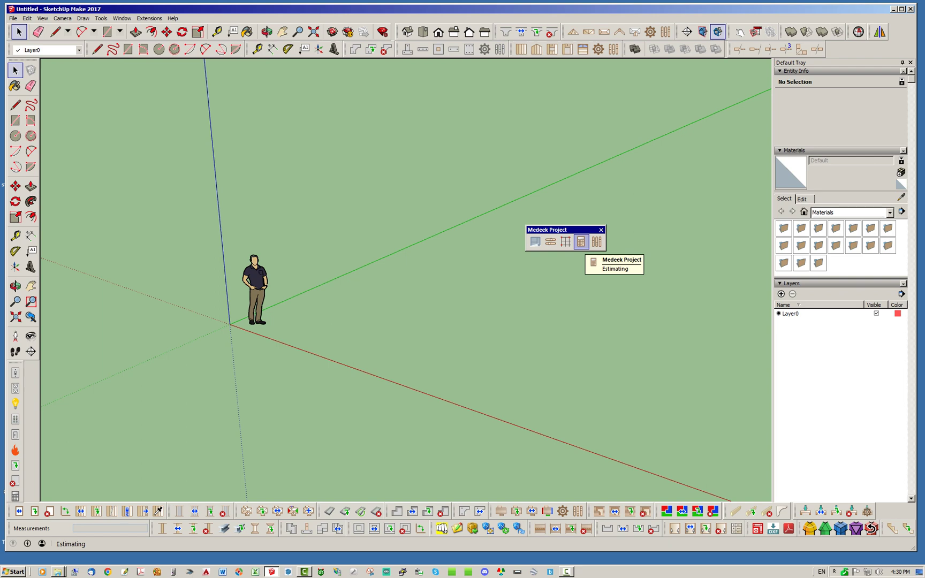
pyautogui.click(581, 242)
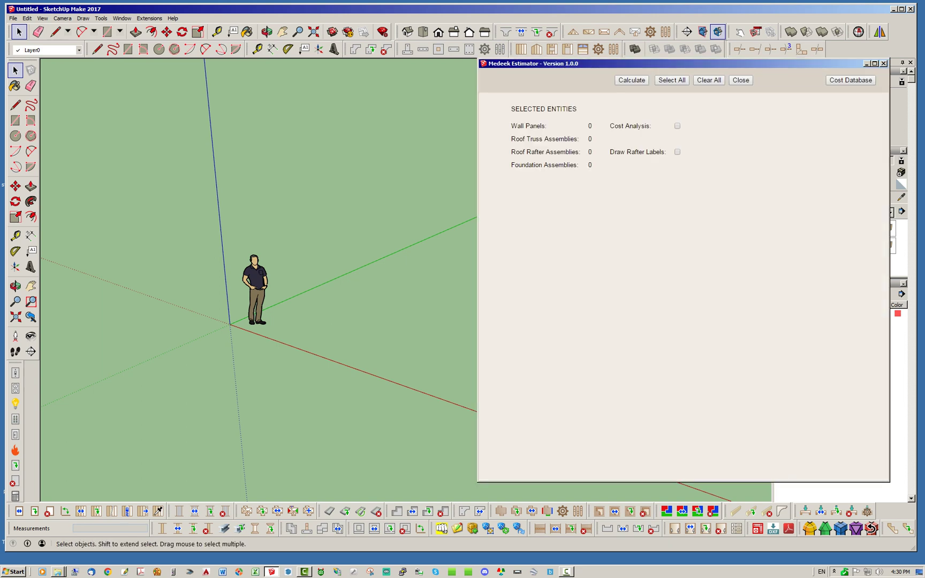
# - Close the Medeek Estimator, raise the Medeek Project toolbar, and launch Google Chrome
pyautogui.moveTo(536, 63); pyautogui.dragTo(371, 81)
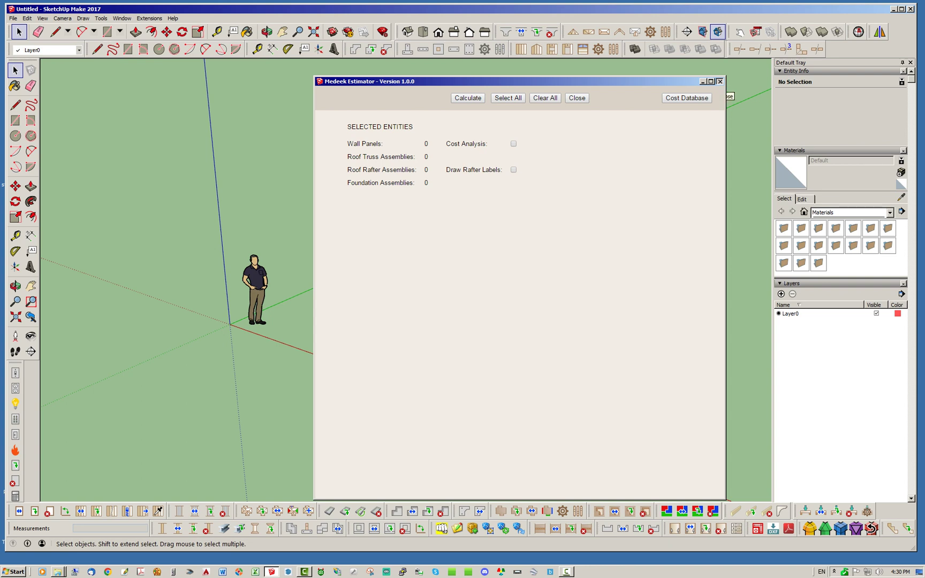
pyautogui.click(720, 81)
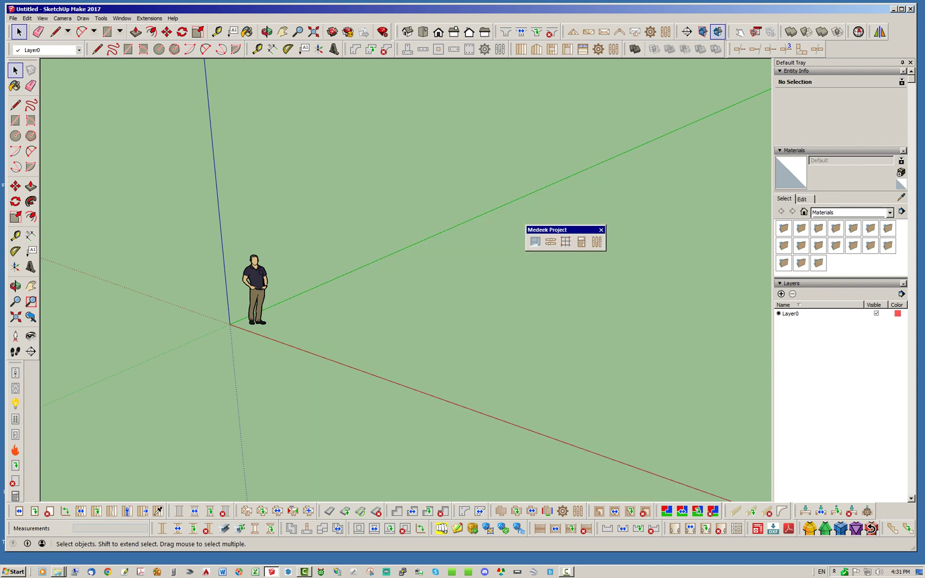
pyautogui.moveTo(551, 230); pyautogui.dragTo(522, 111)
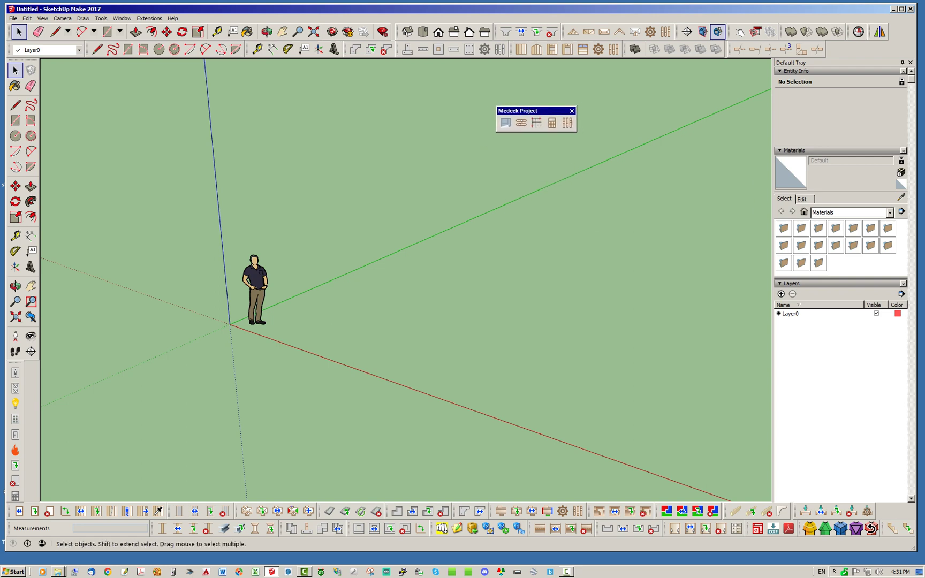
pyautogui.click(107, 571)
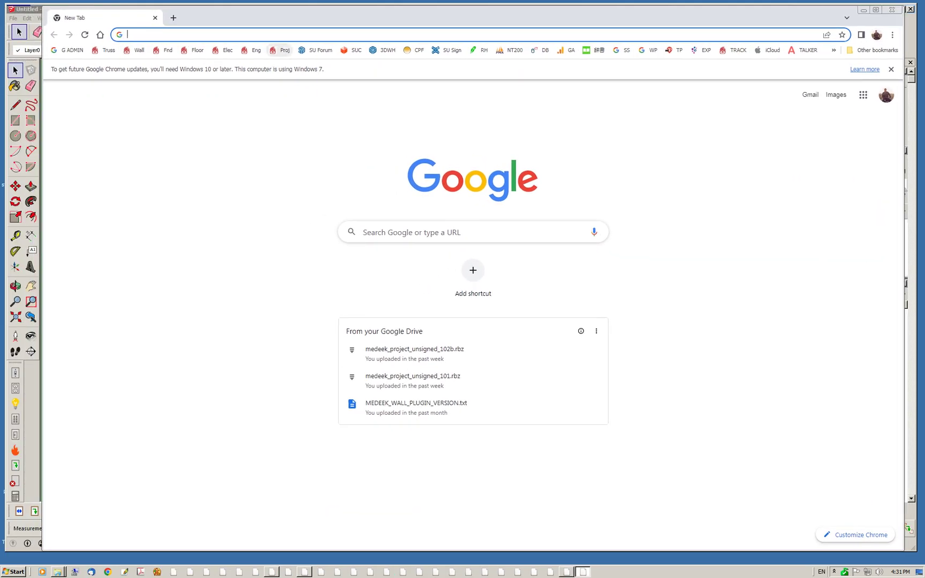
# - Open the Medeek Project plugin page from the Proj bookmark and go to its Changelog
pyautogui.click(279, 50)
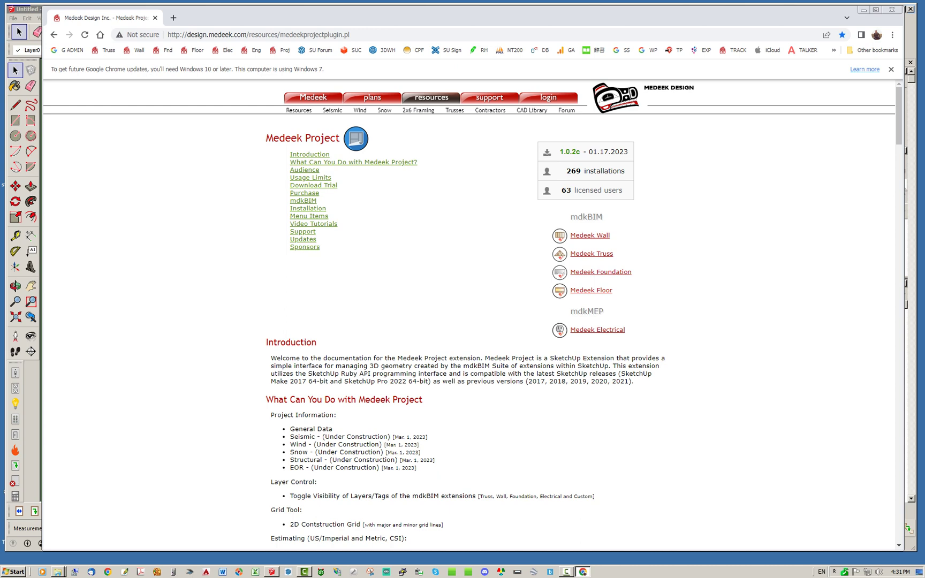
pyautogui.moveTo(898, 115); pyautogui.dragTo(899, 115)
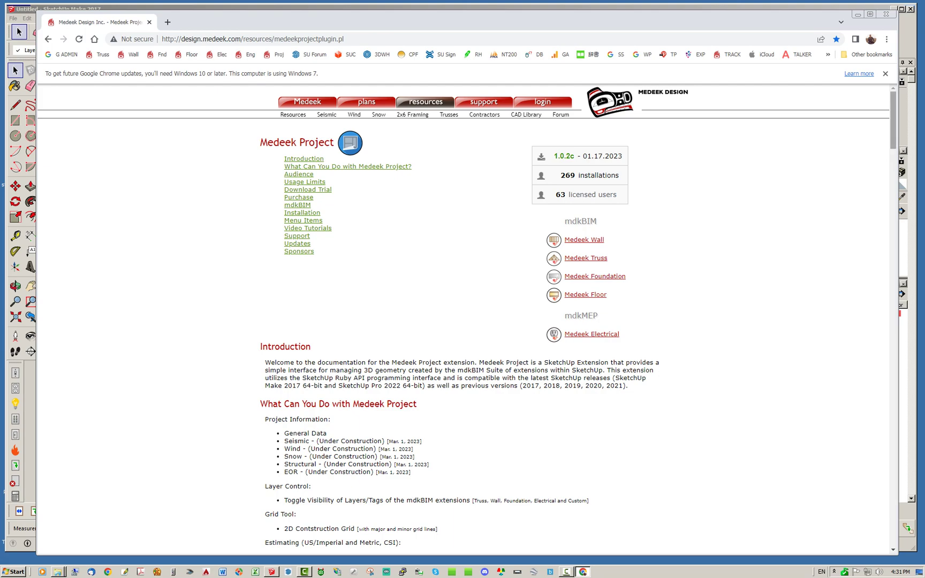
pyautogui.scroll(-1, 892, 121)
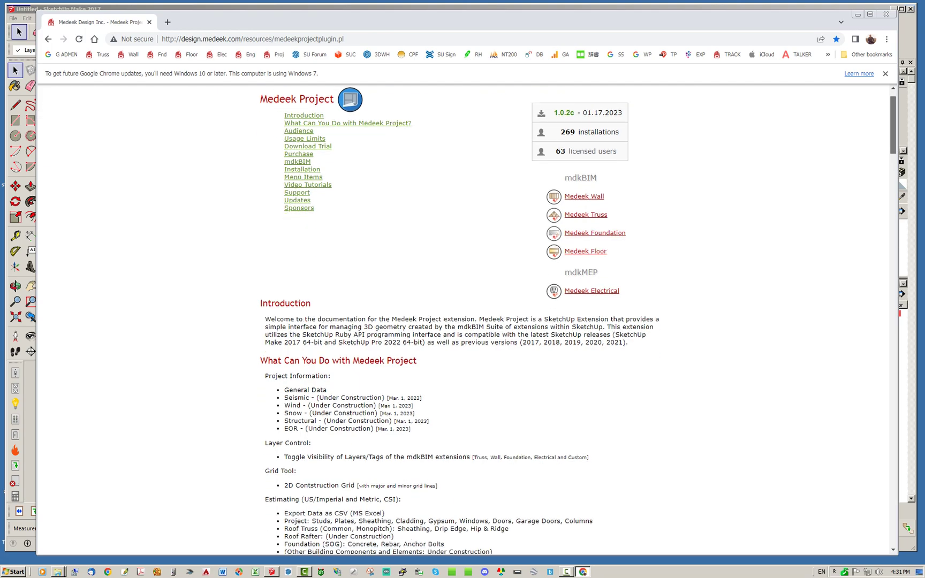
pyautogui.moveTo(893, 124); pyautogui.dragTo(893, 469)
pyautogui.click(335, 184)
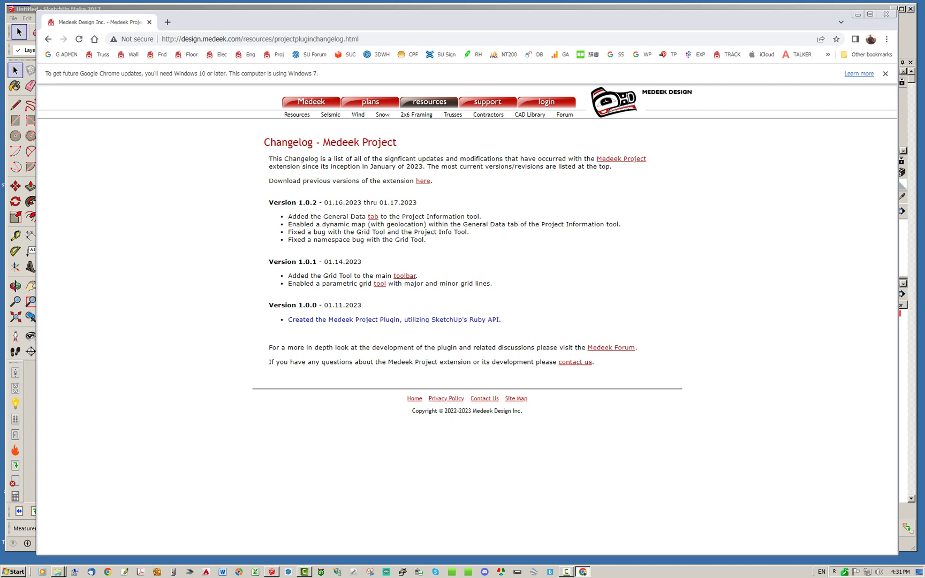
# - Browse the Medeek Project plugin page, then move Chrome right to reveal the SketchUp model
pyautogui.click(620, 158)
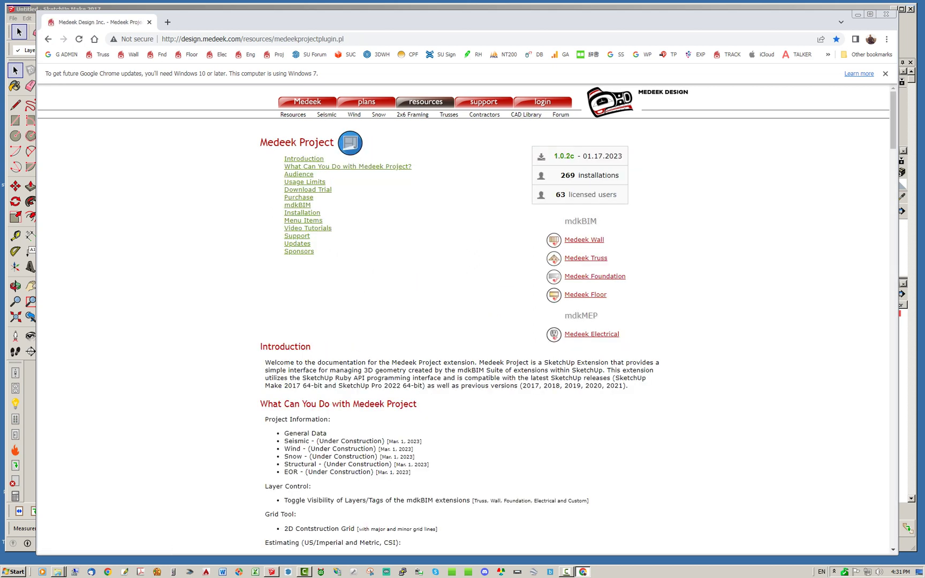
pyautogui.scroll(-20, 461, 322)
pyautogui.scroll(-10, 461, 321)
pyautogui.scroll(6, 461, 321)
pyautogui.scroll(20, 461, 321)
pyautogui.scroll(-2, 466, 322)
pyautogui.scroll(2, 466, 321)
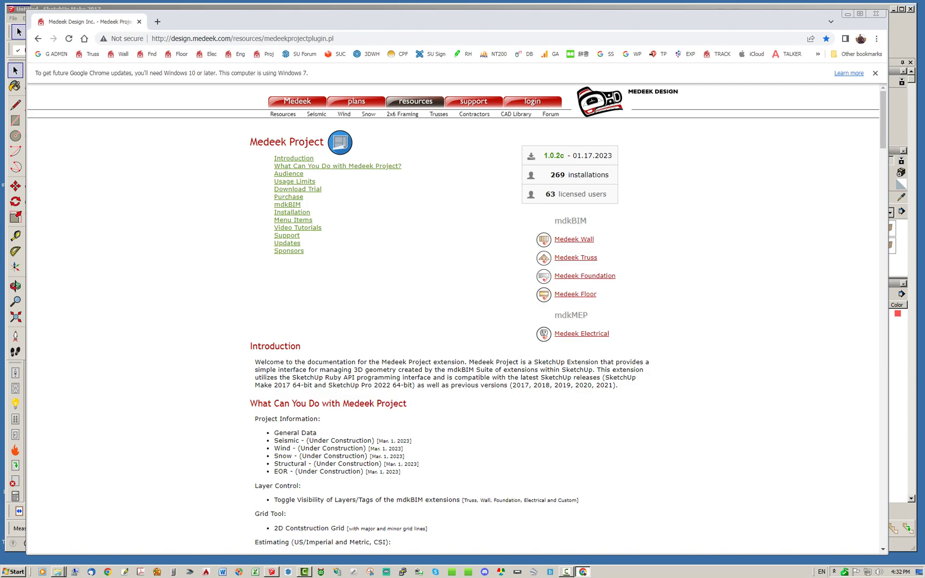
pyautogui.moveTo(883, 120); pyautogui.dragTo(883, 182)
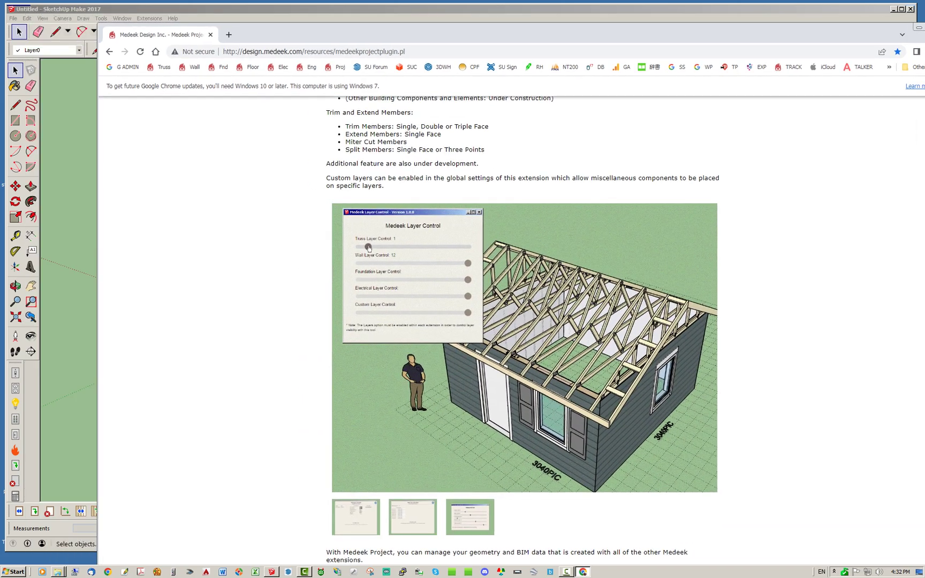
pyautogui.moveTo(482, 34)
pyautogui.mouseDown()
pyautogui.moveTo(424, 33)
pyautogui.moveTo(921, 48)
pyautogui.mouseUp()
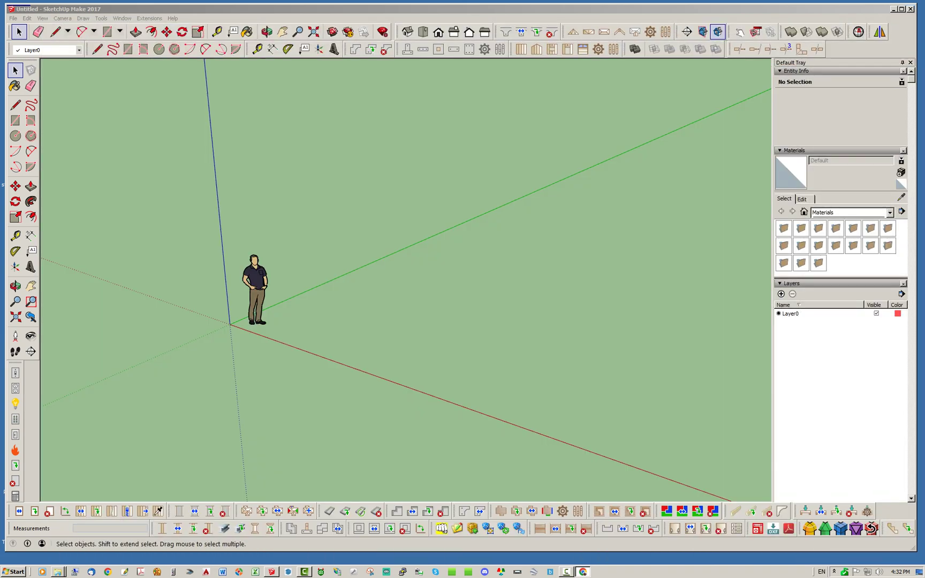
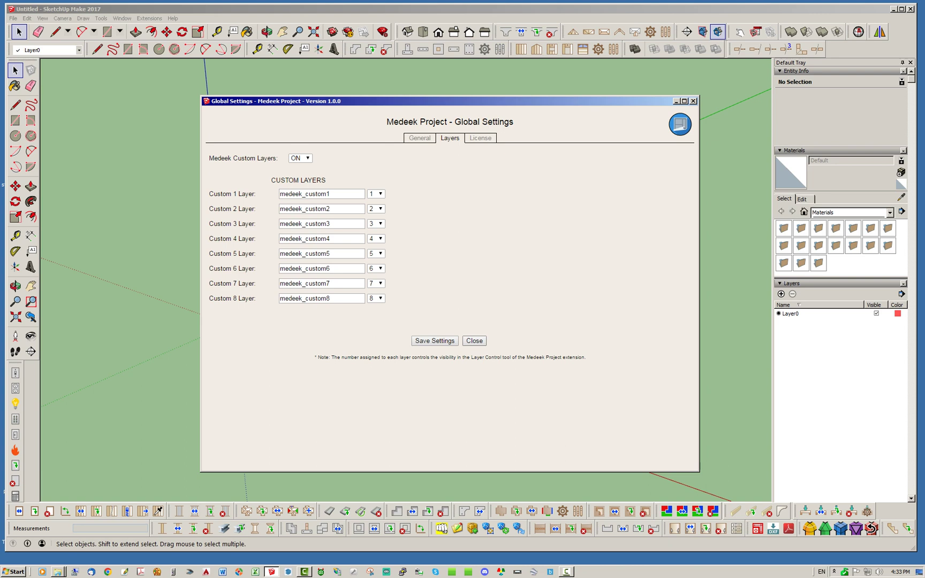
# - Close the Medeek Project Global Settings with Medeek Custom Layers left ON
pyautogui.click(474, 341)
# - Move the Medeek Project palette aside and bring up the Tools menu for the grid command
pyautogui.moveTo(525, 122); pyautogui.dragTo(571, 113)
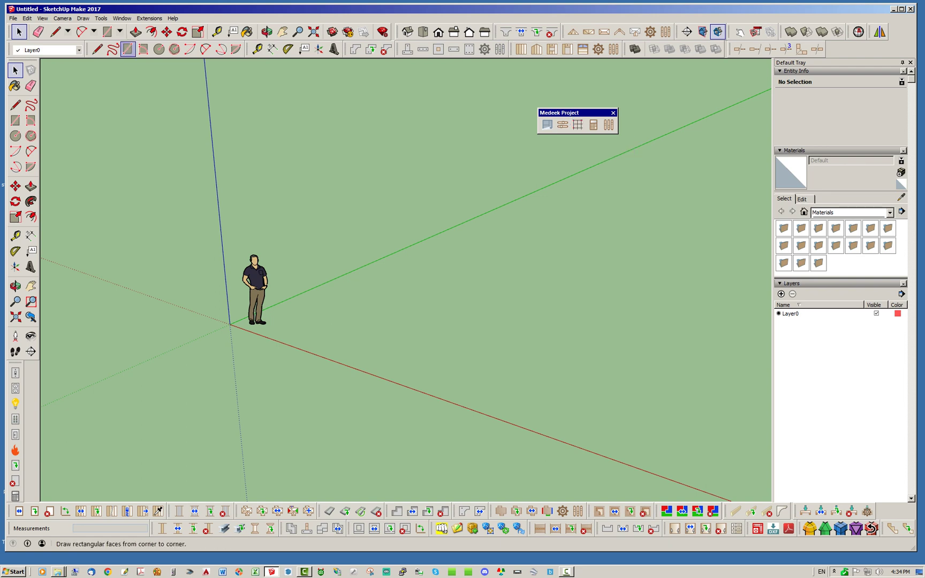
pyautogui.click(122, 18)
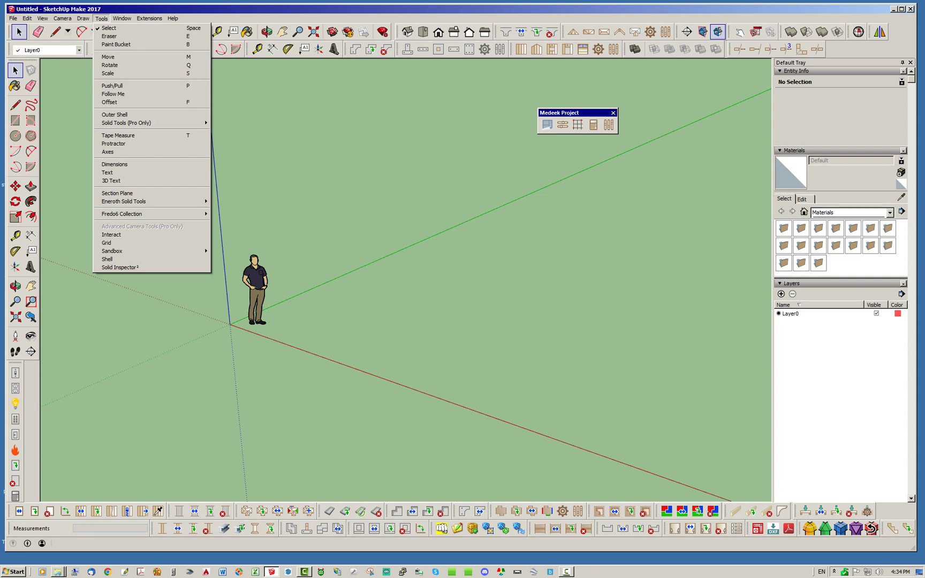
pyautogui.moveTo(84, 19)
pyautogui.moveTo(122, 18)
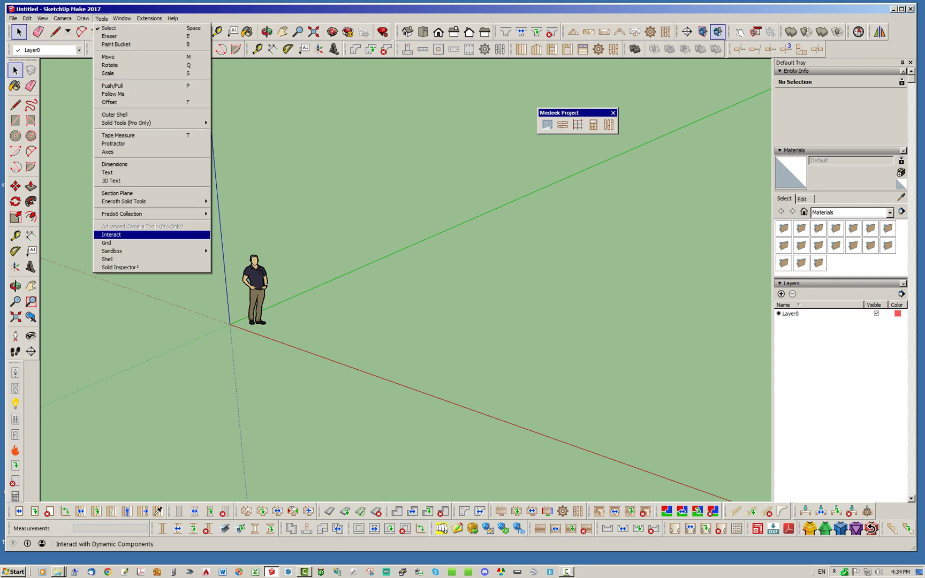
# - Draw a trial grid from the origin with the Grid tool, then delete it
pyautogui.click(106, 242)
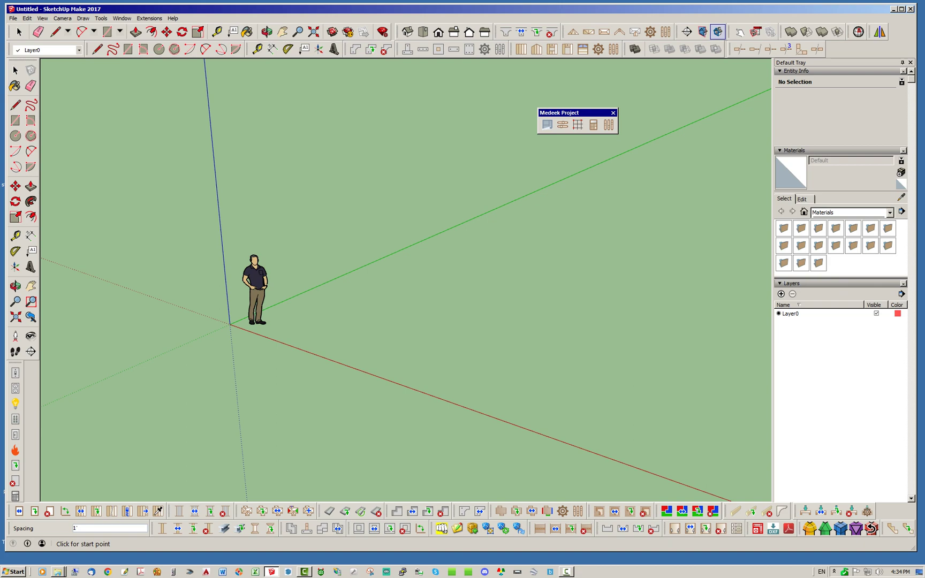
pyautogui.click(230, 324)
pyautogui.scroll(-2, 231, 324)
pyautogui.click(455, 407)
pyautogui.click(633, 262)
pyautogui.moveTo(407, 278); pyautogui.dragTo(385, 310, button='middle')
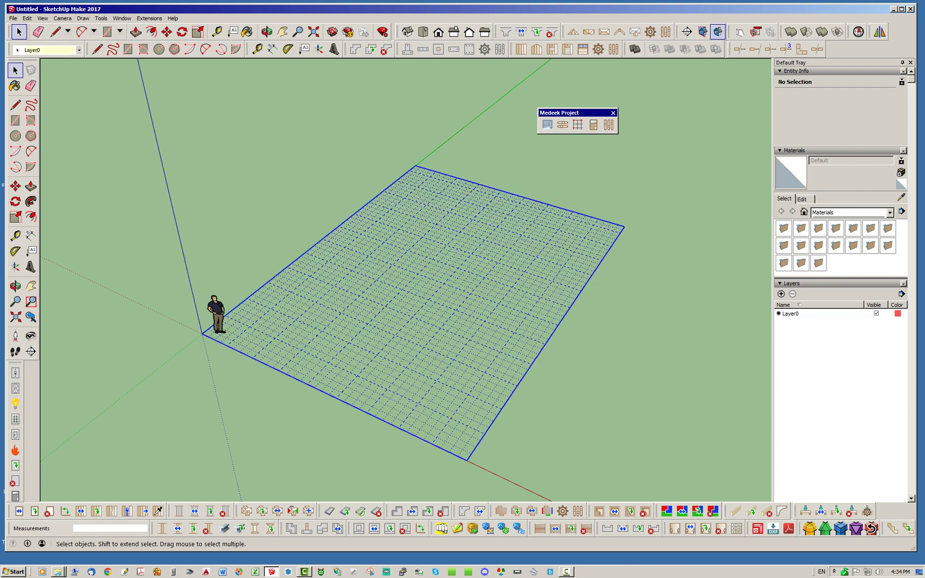
pyautogui.press('Delete')
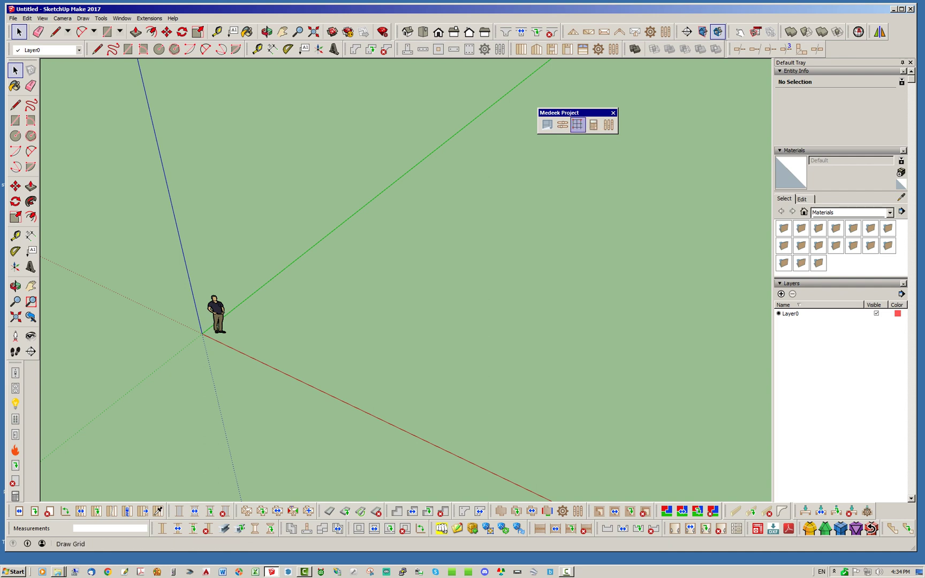
# - Draw a 1' spacing Medeek grid from the origin along the red axis
pyautogui.moveTo(567, 112); pyautogui.dragTo(587, 100)
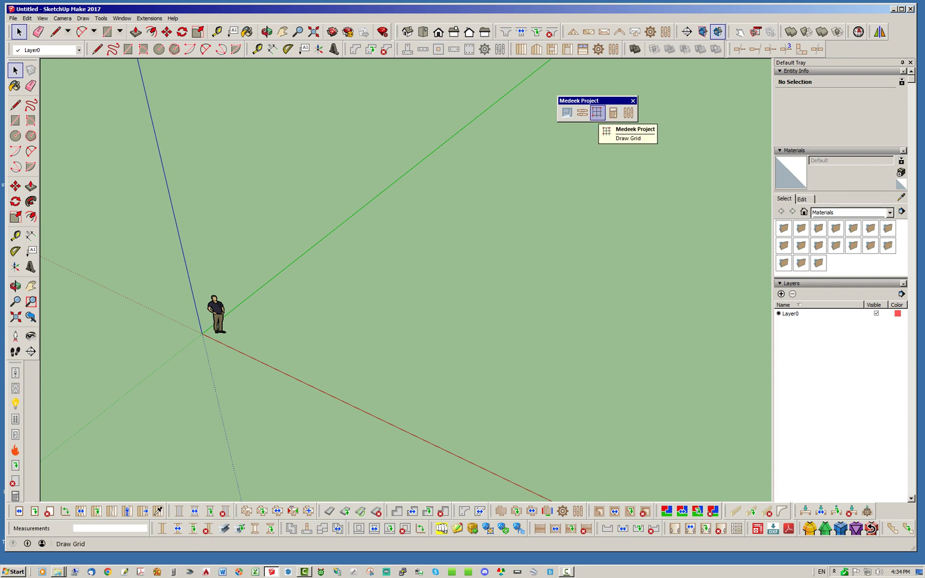
pyautogui.click(597, 112)
pyautogui.click(202, 333)
pyautogui.click(439, 447)
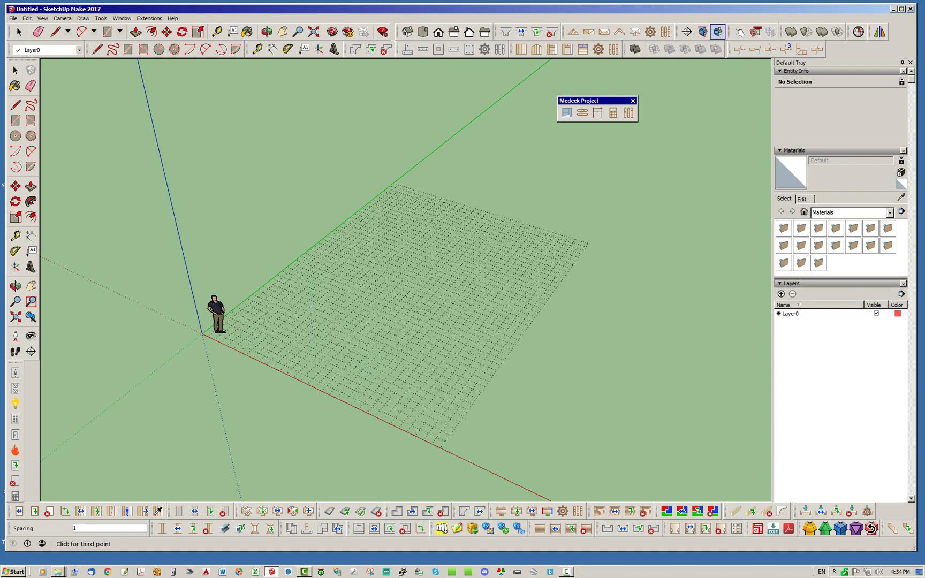
pyautogui.click(599, 227)
pyautogui.scroll(3, 375, 279)
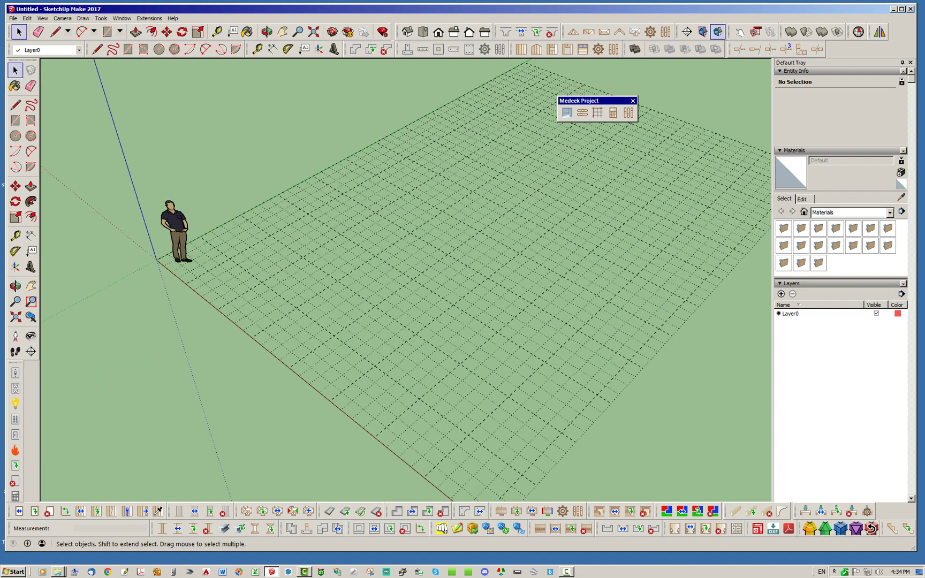
pyautogui.scroll(-2, 407, 279)
pyautogui.moveTo(407, 279); pyautogui.dragTo(385, 259, button='middle')
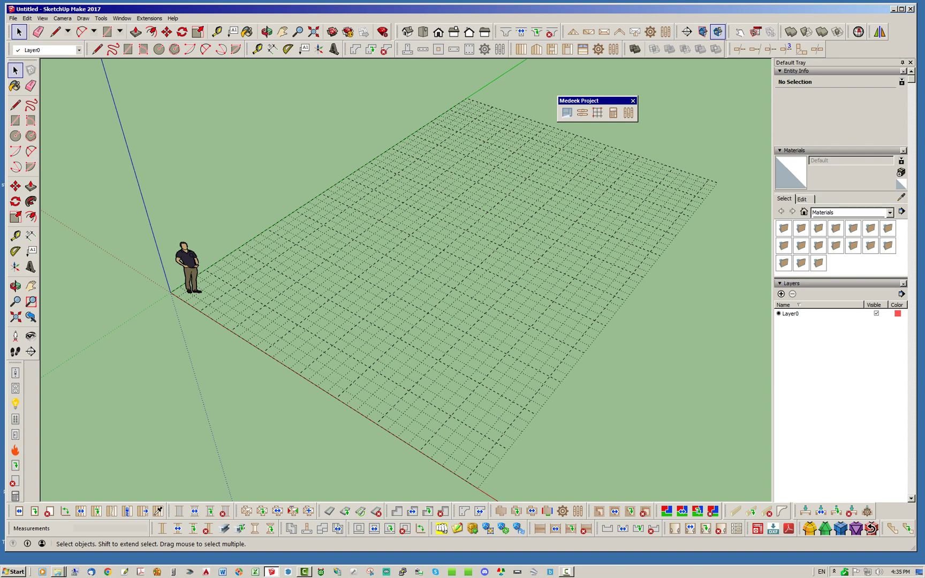
# - Edit the Medeek grid so the dx2 and dy2 major spacings are both 8'
pyautogui.rightClick(429, 276)
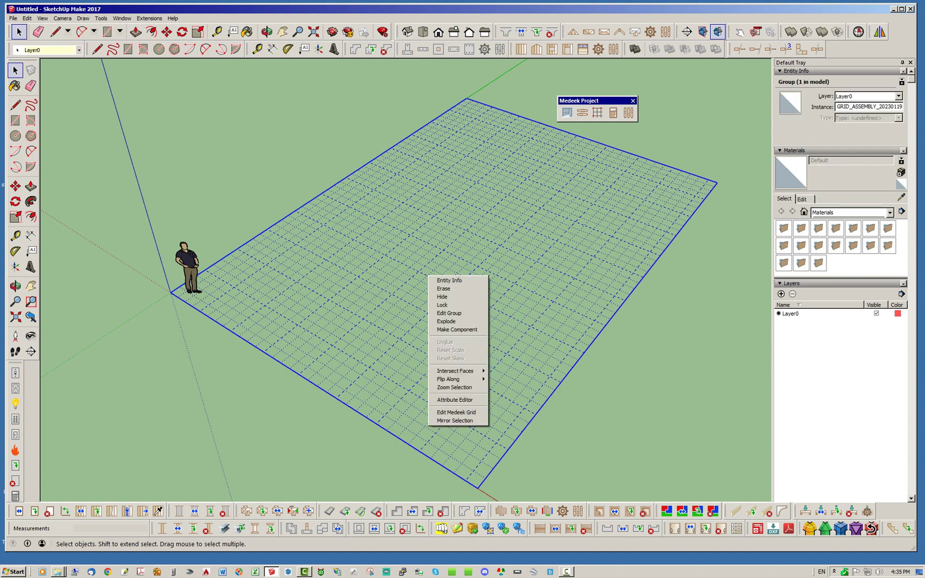
pyautogui.click(456, 412)
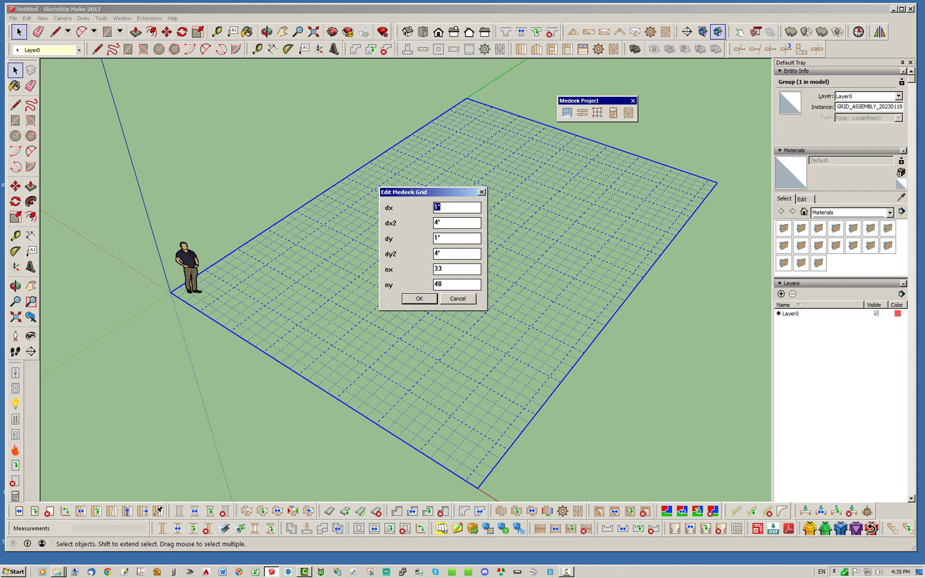
pyautogui.press('Tab')
pyautogui.write('8')
pyautogui.press('Tab')
pyautogui.press('Tab')
pyautogui.write('8')
pyautogui.press('Return')
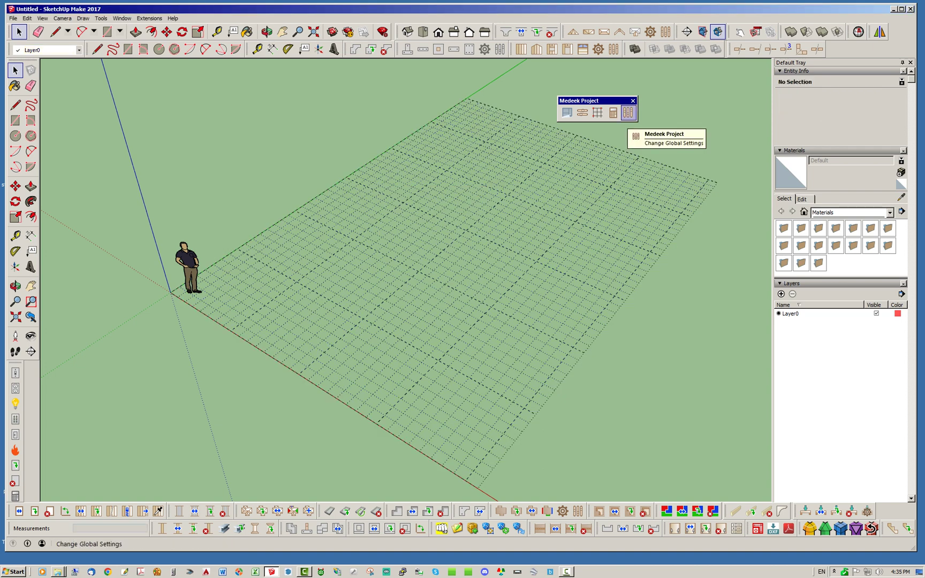
pyautogui.moveTo(588, 101); pyautogui.dragTo(583, 103)
pyautogui.moveTo(407, 278); pyautogui.dragTo(433, 268, button='middle')
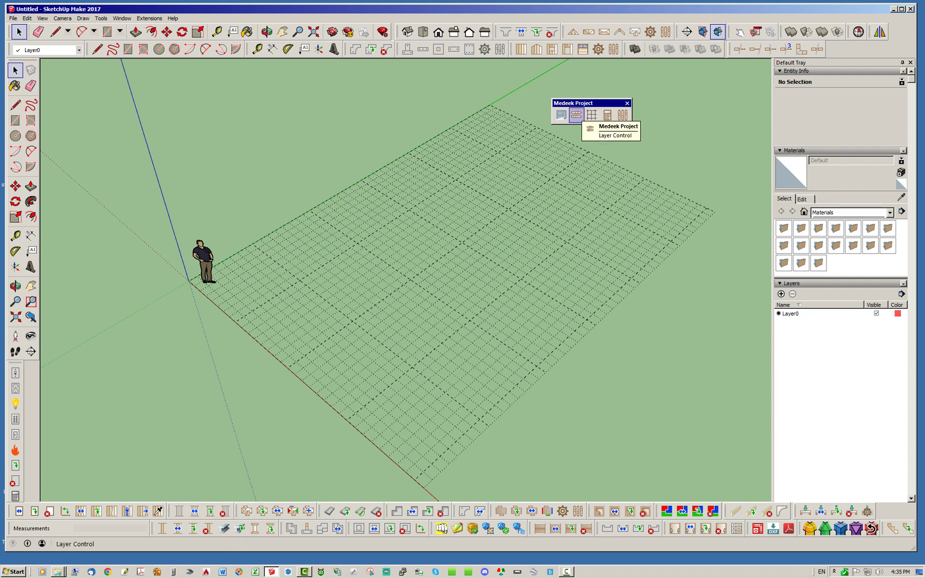
# - Draw a trial 16 ft wall, then undo it
pyautogui.click(521, 49)
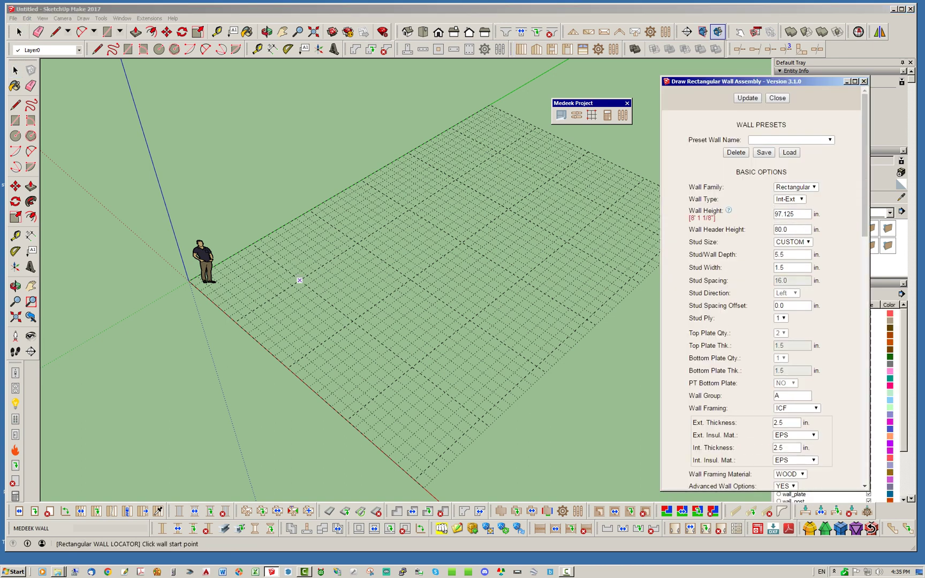
pyautogui.click(300, 280)
pyautogui.click(412, 367)
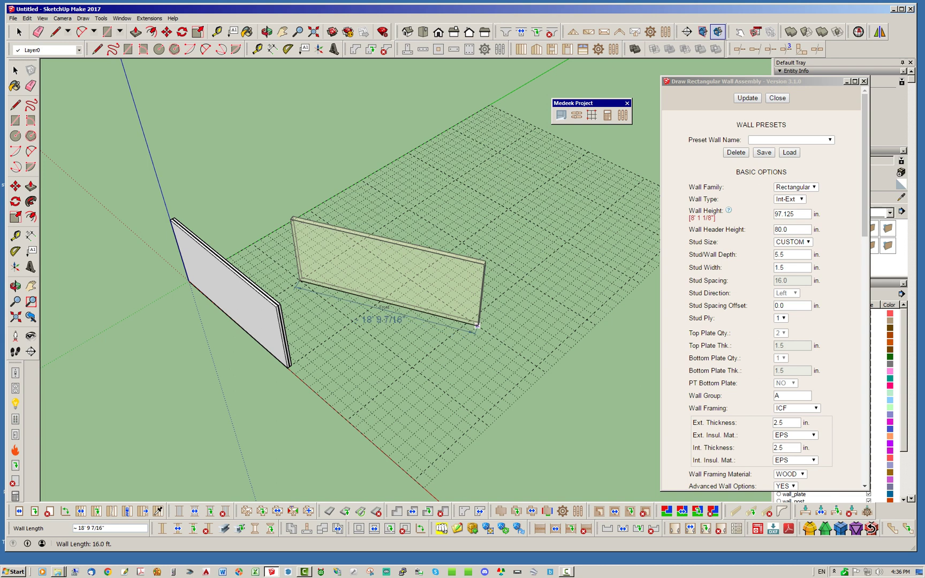
pyautogui.press('Escape')
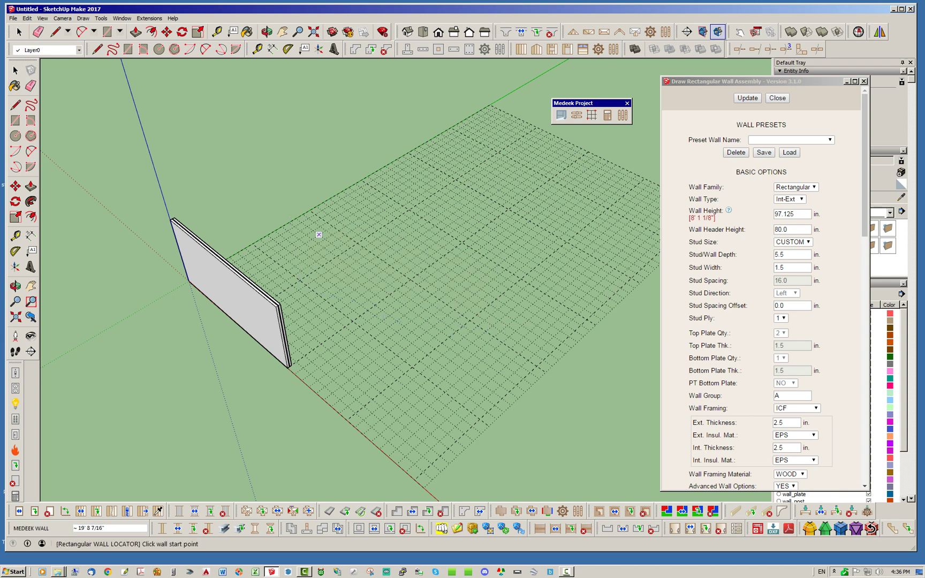
pyautogui.press('space')
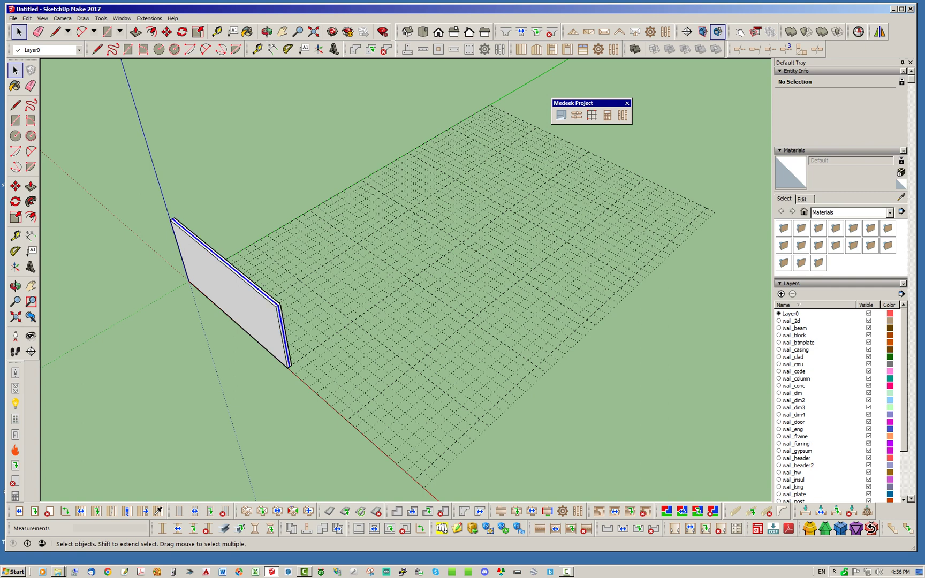
pyautogui.click(26, 19)
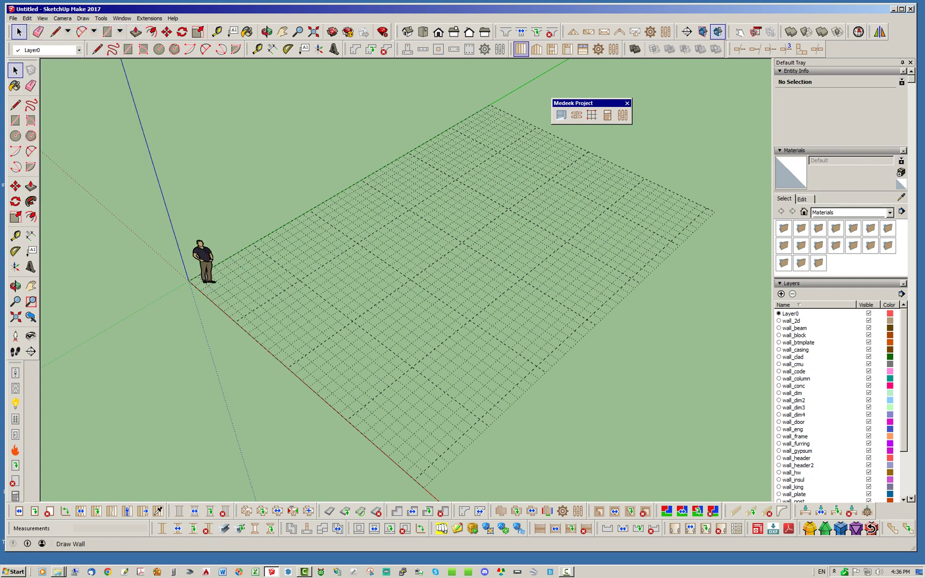
# - With Wall Framing set to YES, draw four walls enclosing a 16' by 24' rectangle
pyautogui.click(521, 49)
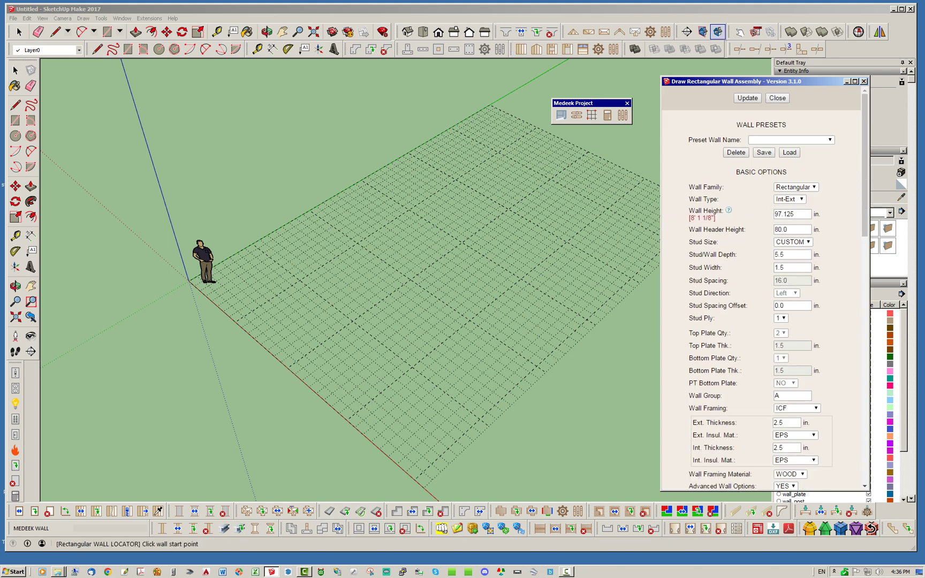
pyautogui.click(796, 407)
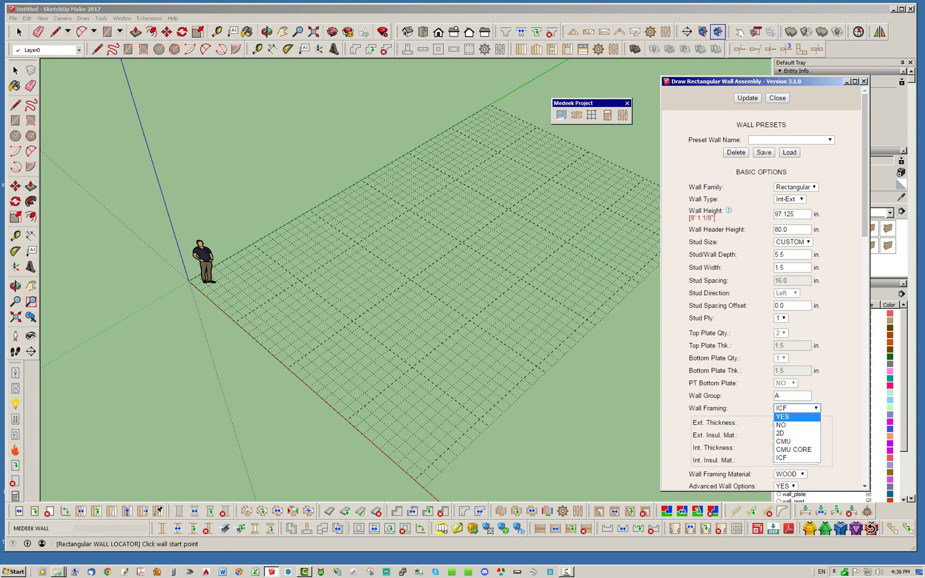
pyautogui.click(783, 416)
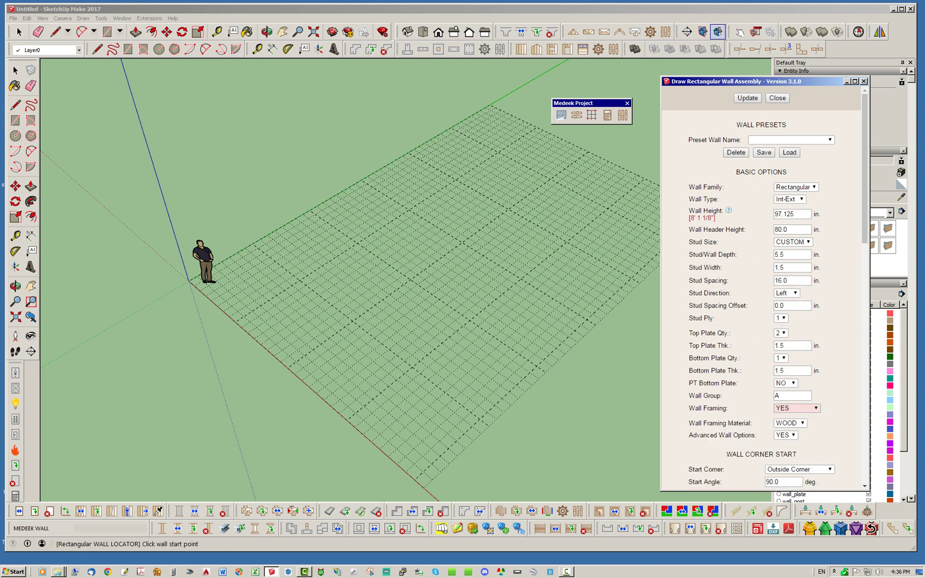
pyautogui.click(747, 98)
pyautogui.click(300, 280)
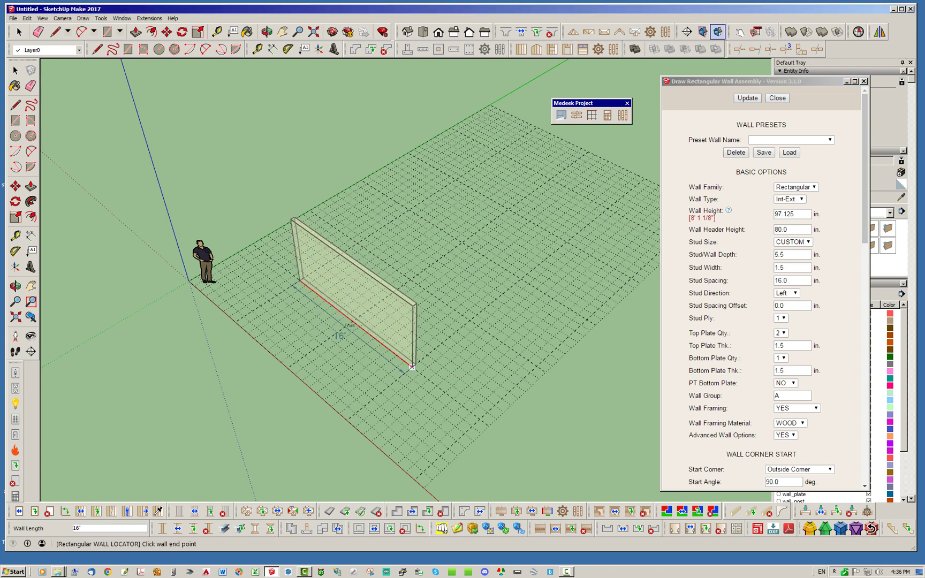
pyautogui.click(412, 368)
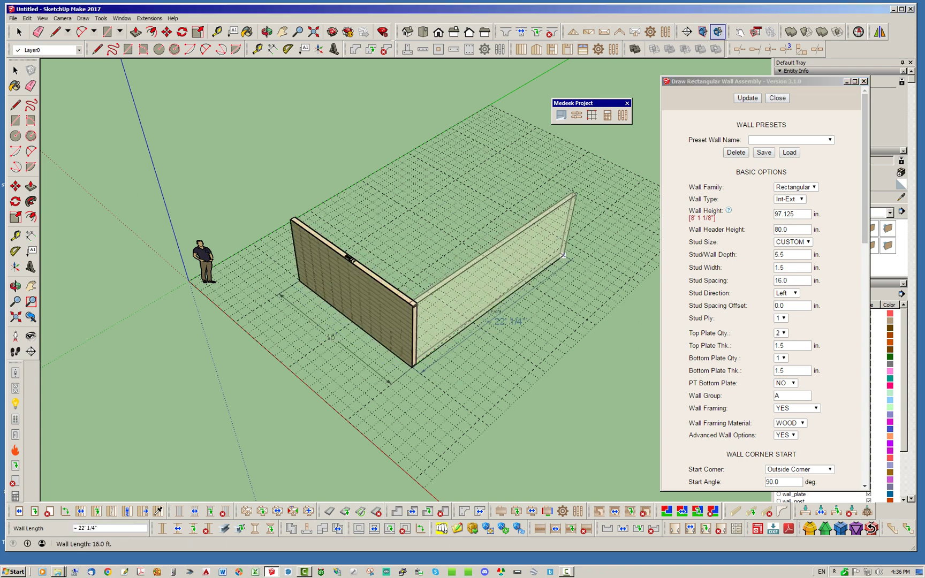
pyautogui.click(567, 242)
pyautogui.moveTo(567, 242); pyautogui.dragTo(517, 390, button='middle')
pyautogui.click(517, 391)
pyautogui.scroll(-10, 517, 390)
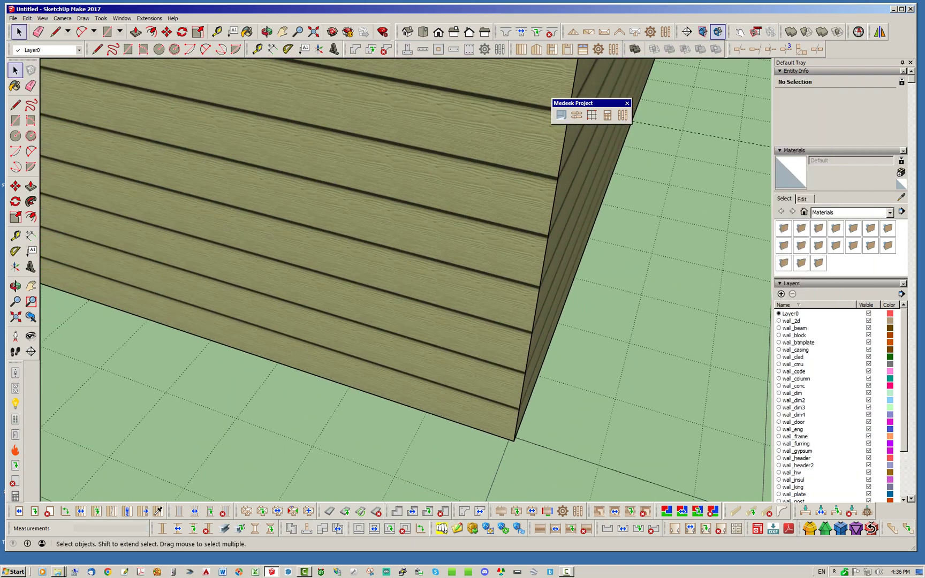
pyautogui.moveTo(481, 321); pyautogui.dragTo(268, 321, button='middle')
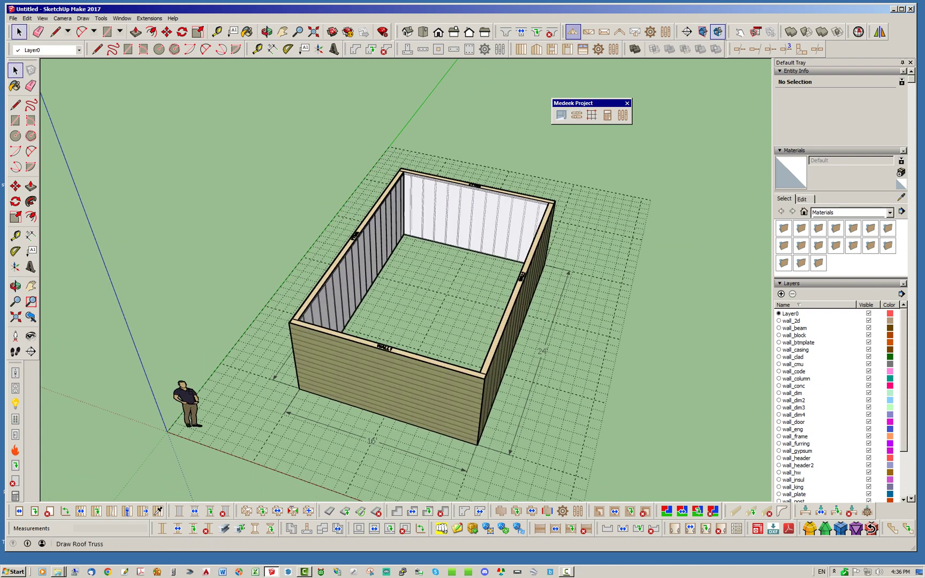
# - Choose the Common truss type and pick the two front corners for the truss roof
pyautogui.click(573, 32)
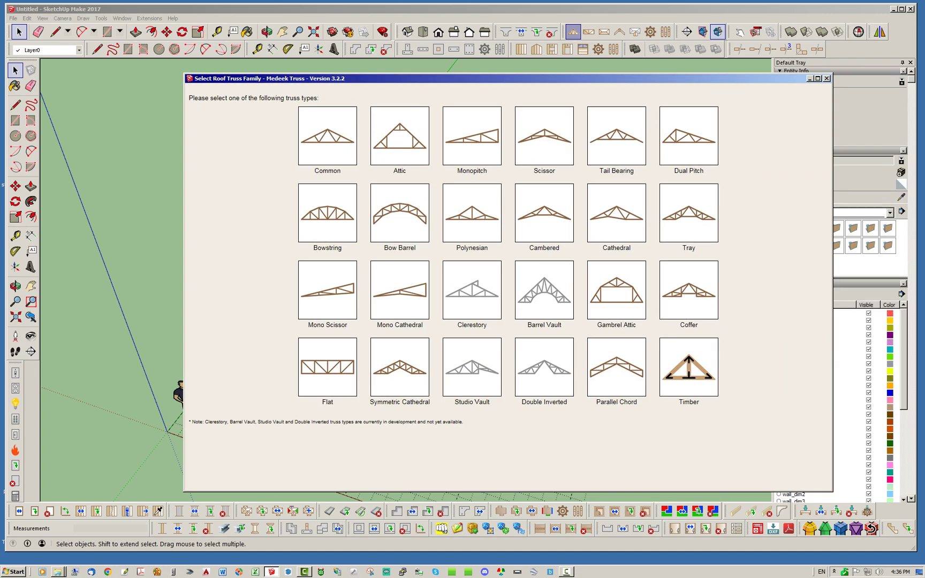
pyautogui.click(327, 136)
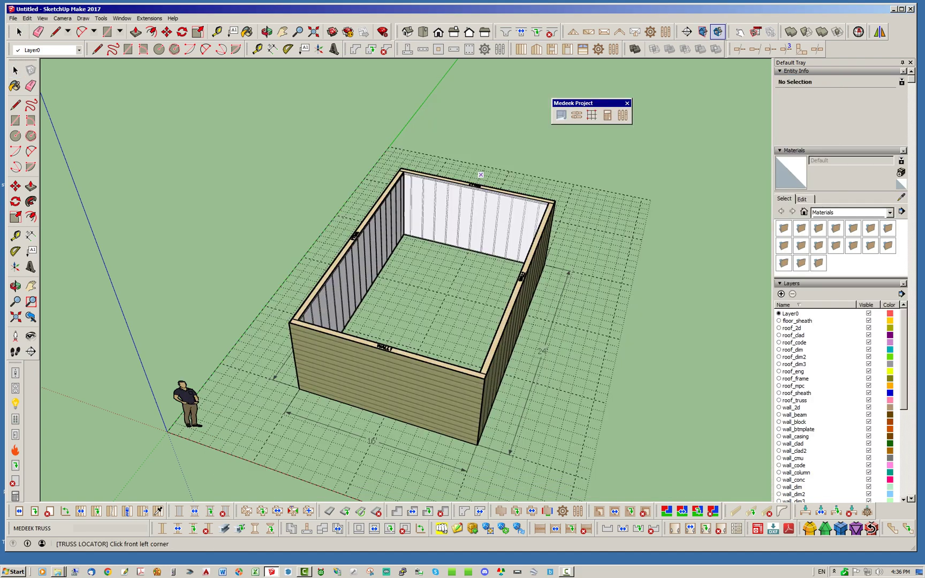
pyautogui.scroll(5, 310, 309)
pyautogui.click(310, 334)
pyautogui.scroll(-5, 245, 278)
pyautogui.moveTo(412, 402); pyautogui.dragTo(535, 343, button='middle')
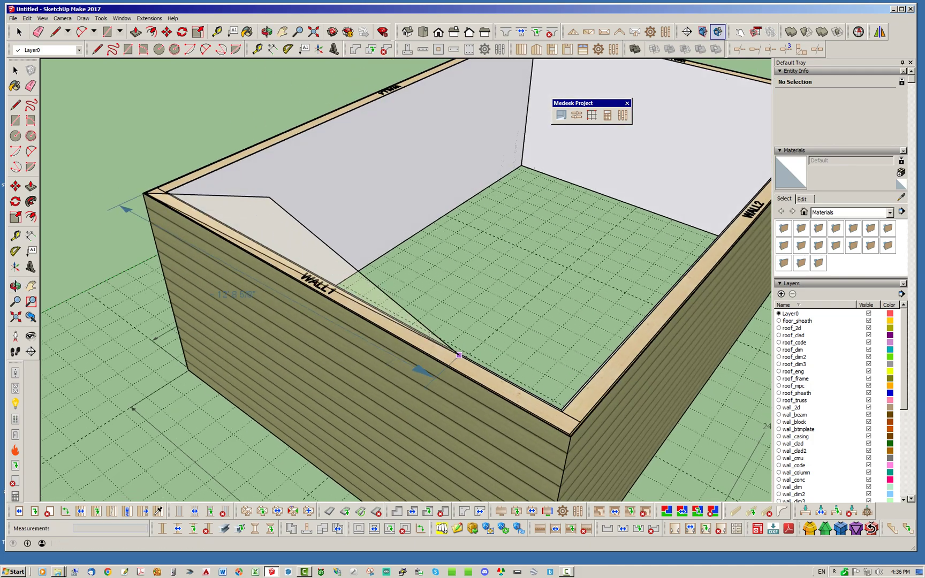
pyautogui.scroll(5, 663, 453)
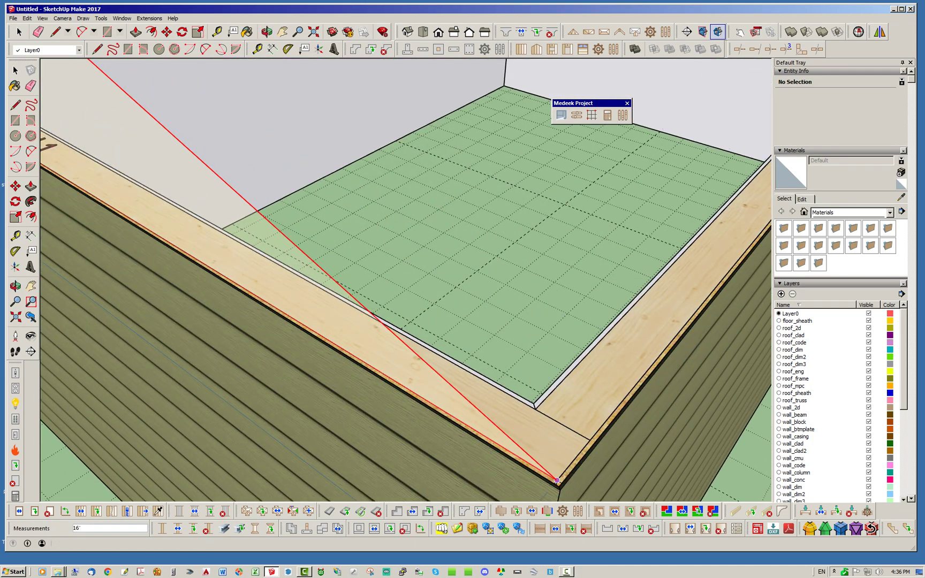
pyautogui.click(556, 480)
pyautogui.scroll(-5, 557, 481)
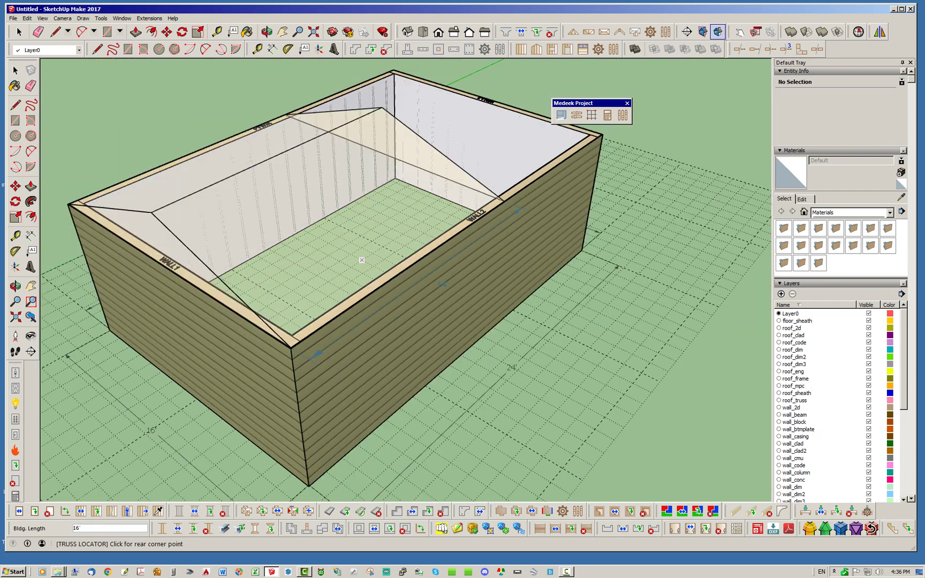
pyautogui.scroll(6, 495, 384)
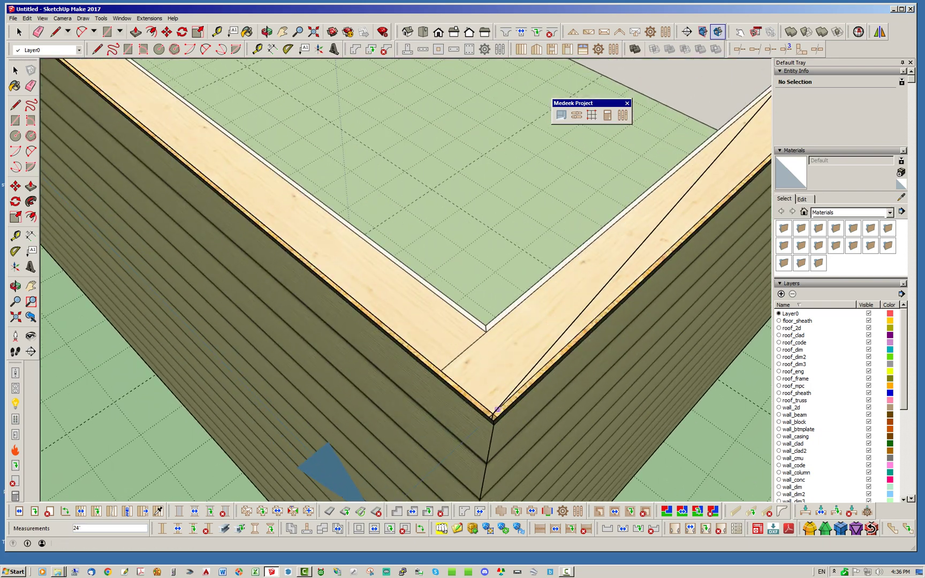
# - Start the roof from the wall corner with a 6.0 top chord pitch and confirm the parameters
pyautogui.click(492, 414)
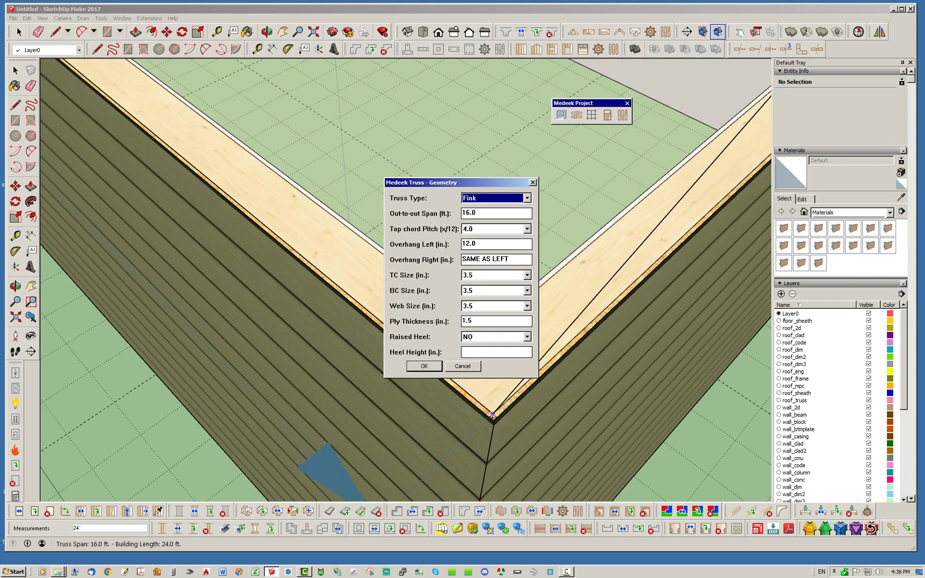
pyautogui.press('Tab')
pyautogui.press('Tab')
pyautogui.hotkey('alt', 'Down')
pyautogui.press('Down')
pyautogui.press('Down')
pyautogui.press('Down')
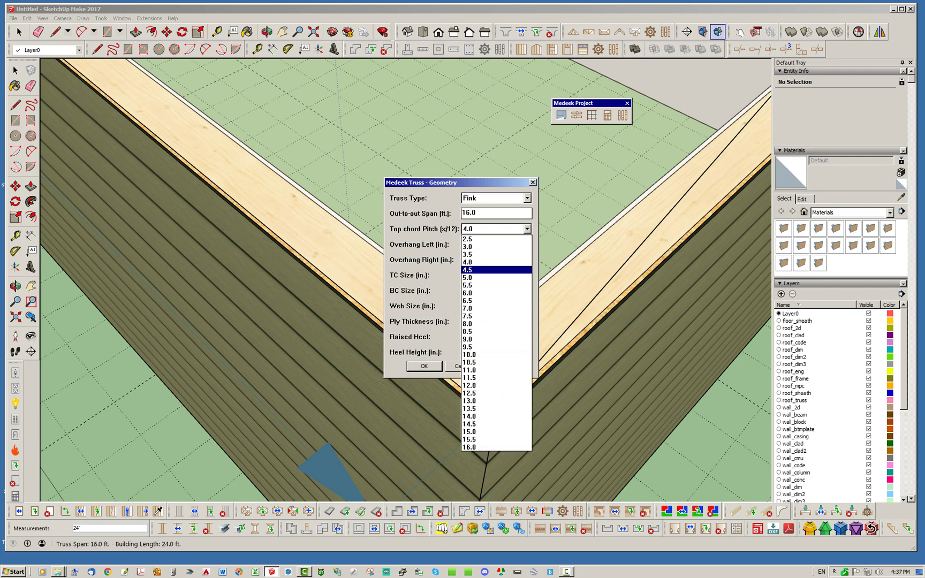
pyautogui.press('Down')
pyautogui.press('Return')
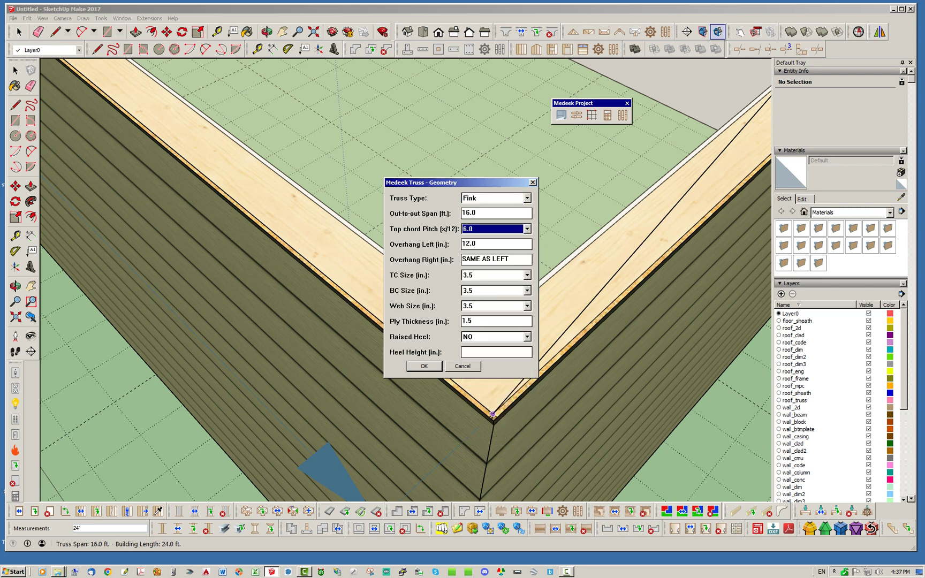
pyautogui.press('Return')
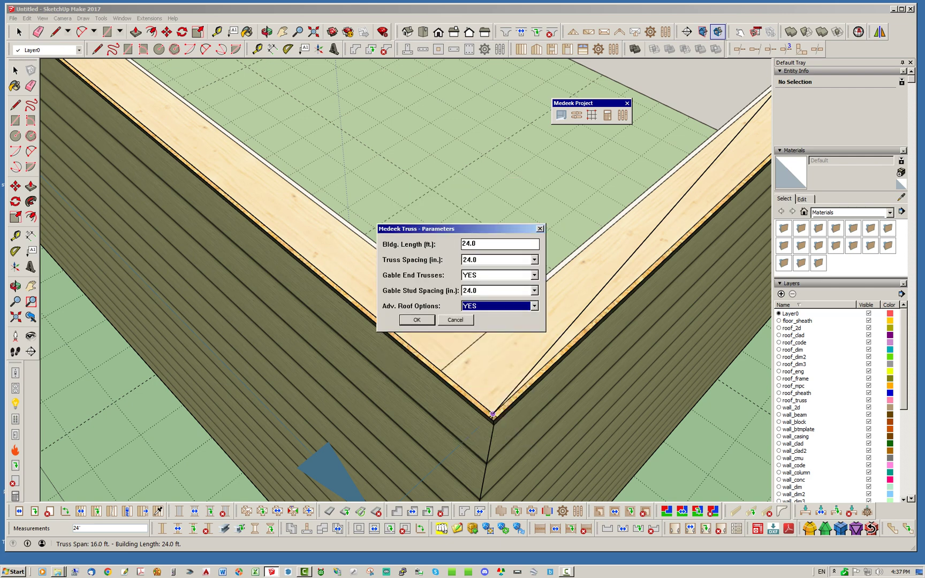
pyautogui.press('Return')
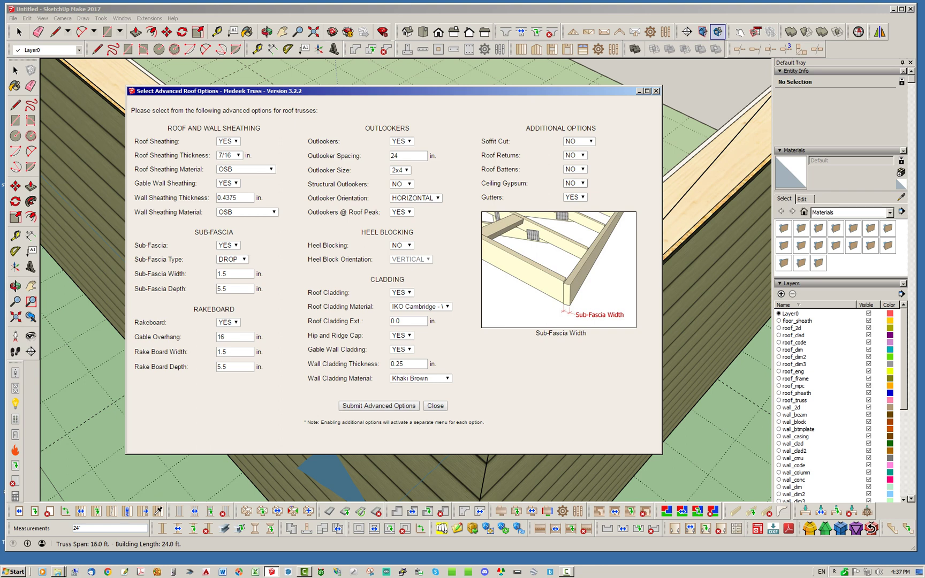
# - Enable Ceiling Gypsum and accept the gypsum and gutter settings to build the shingled roof
pyautogui.click(576, 183)
pyautogui.click(573, 199)
pyautogui.click(379, 405)
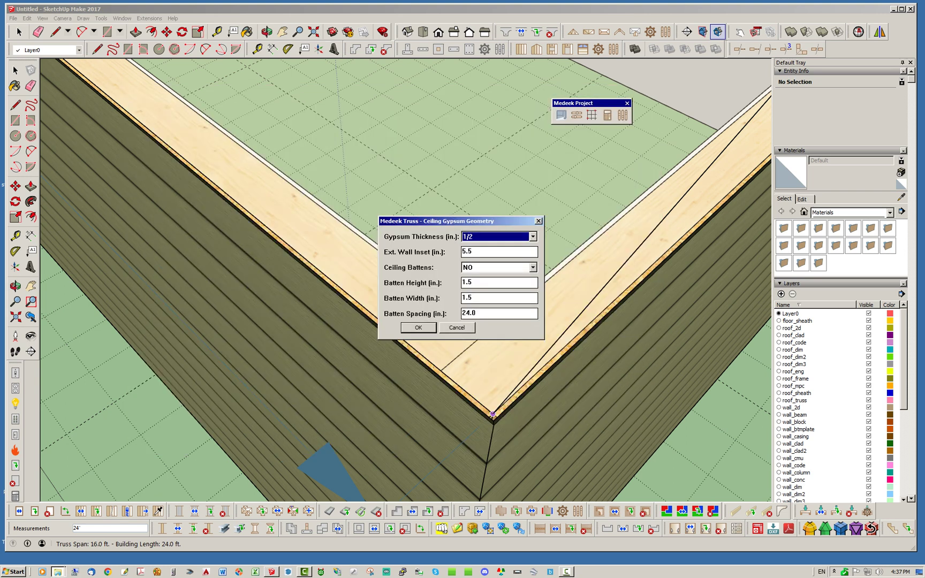
pyautogui.press('Return')
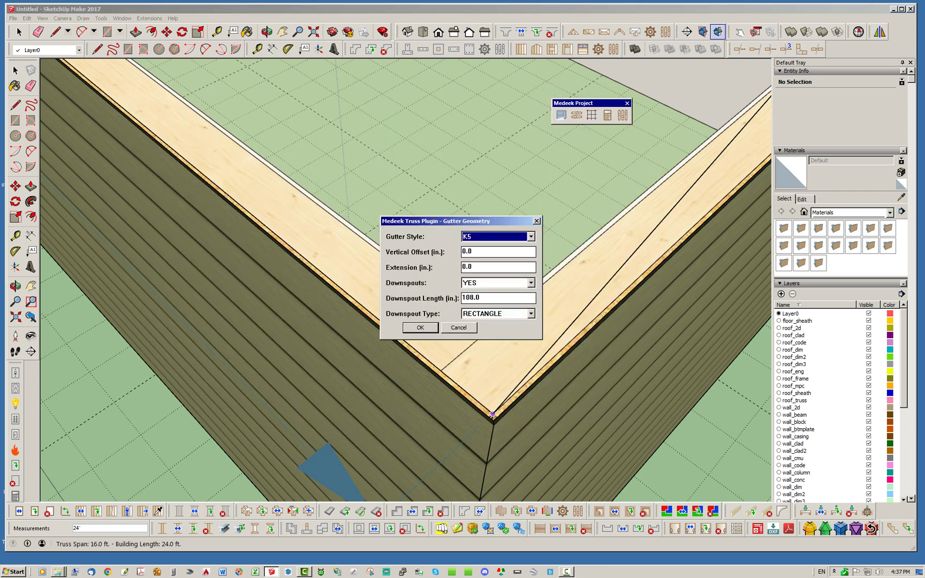
pyautogui.press('Return')
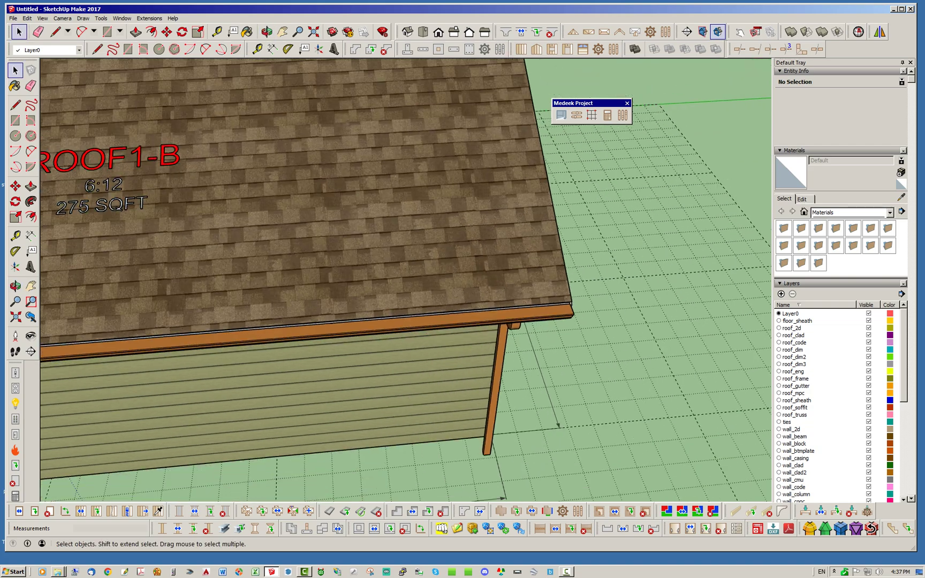
pyautogui.press('o')
pyautogui.moveTo(407, 268); pyautogui.dragTo(557, 277)
pyautogui.press('space')
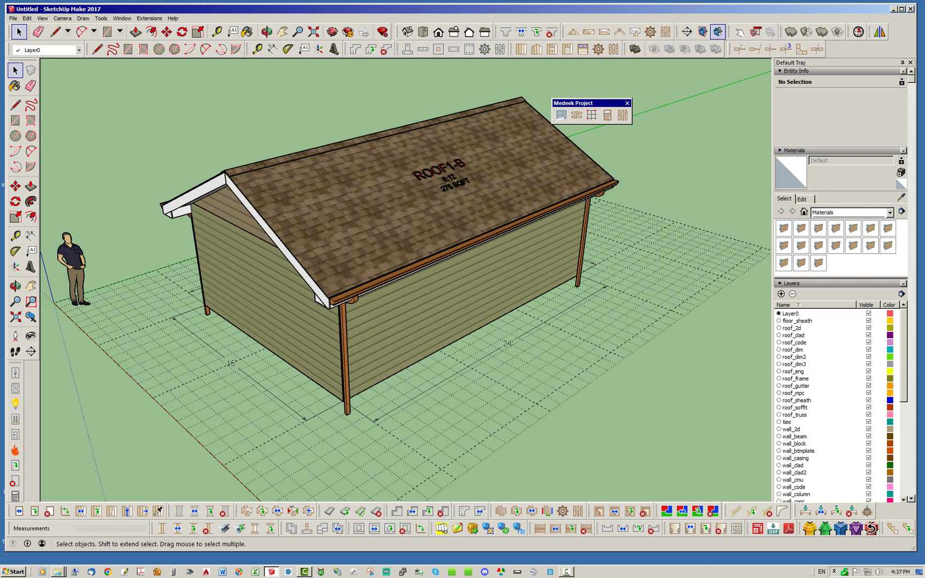
pyautogui.moveTo(428, 241)
pyautogui.mouseDown(button='middle')
pyautogui.moveTo(535, 214)
pyautogui.moveTo(589, 160)
pyautogui.mouseUp(button='middle')
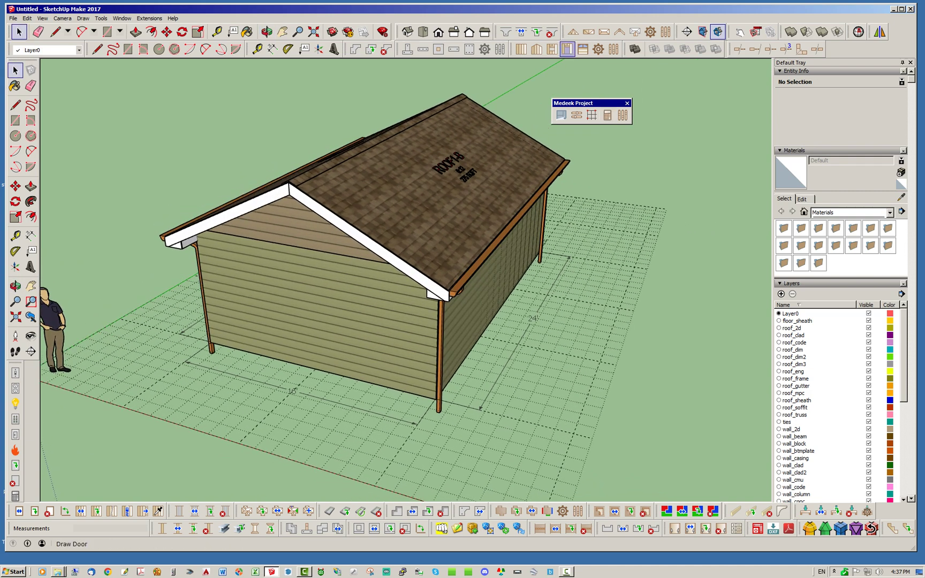
# - Place a door and a 3040PIC window in the gable wall, plus two windows in the long wall
pyautogui.click(607, 528)
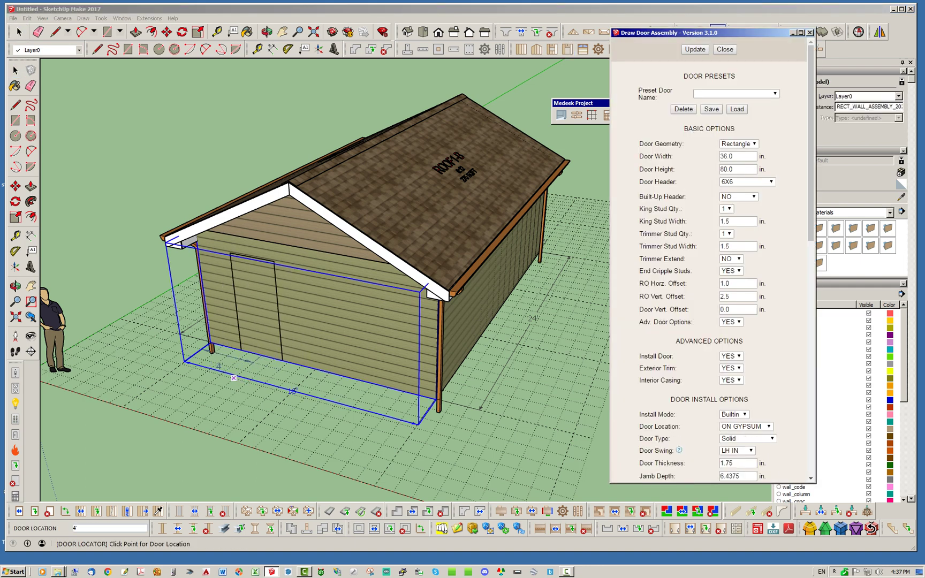
pyautogui.click(241, 362)
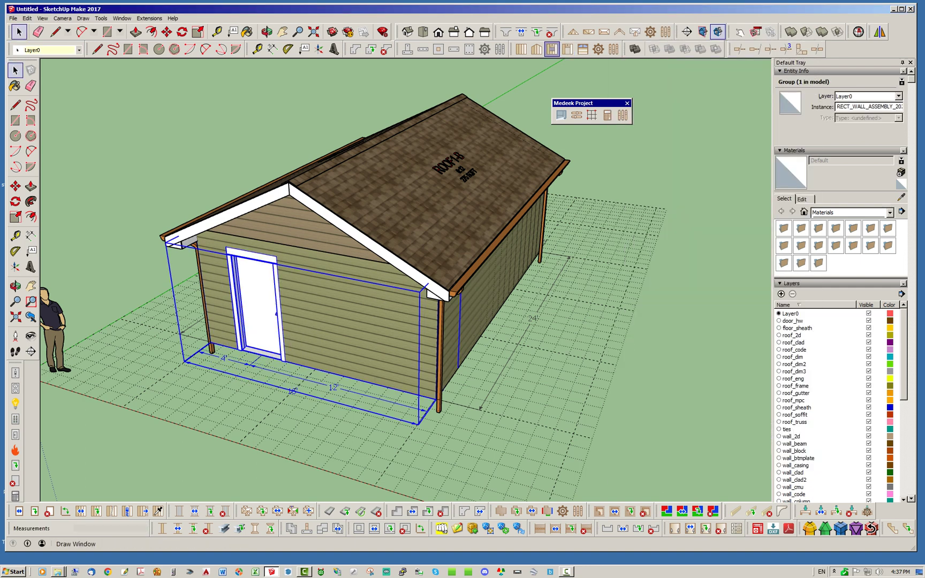
pyautogui.click(539, 529)
pyautogui.click(341, 419)
pyautogui.moveTo(341, 420); pyautogui.dragTo(278, 412, button='middle')
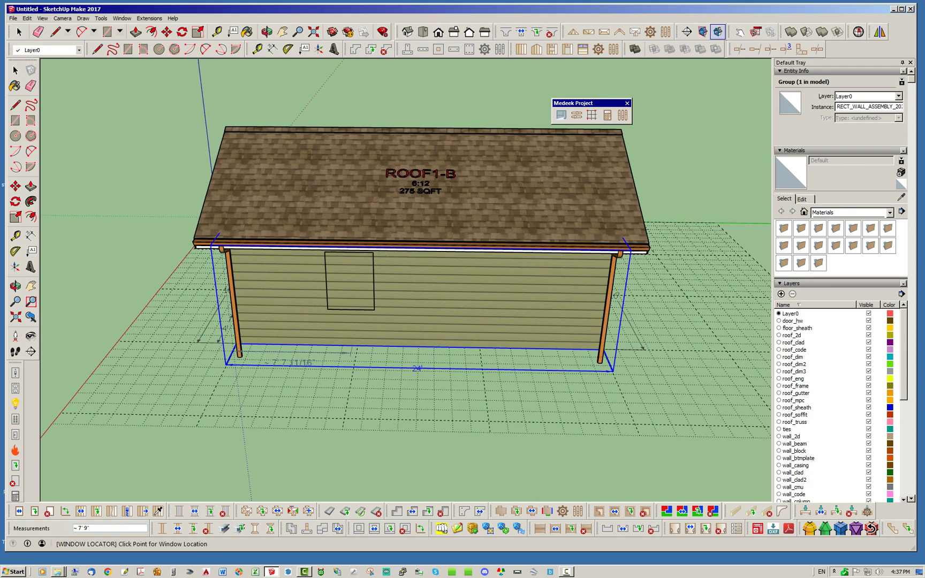
pyautogui.click(341, 419)
pyautogui.click(488, 420)
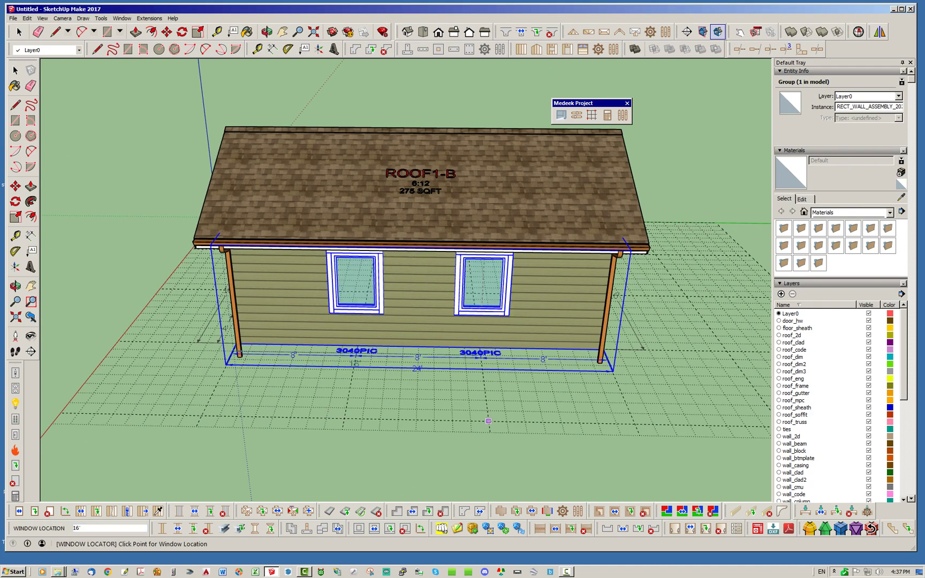
pyautogui.press('space')
pyautogui.moveTo(488, 420); pyautogui.dragTo(434, 411, button='middle')
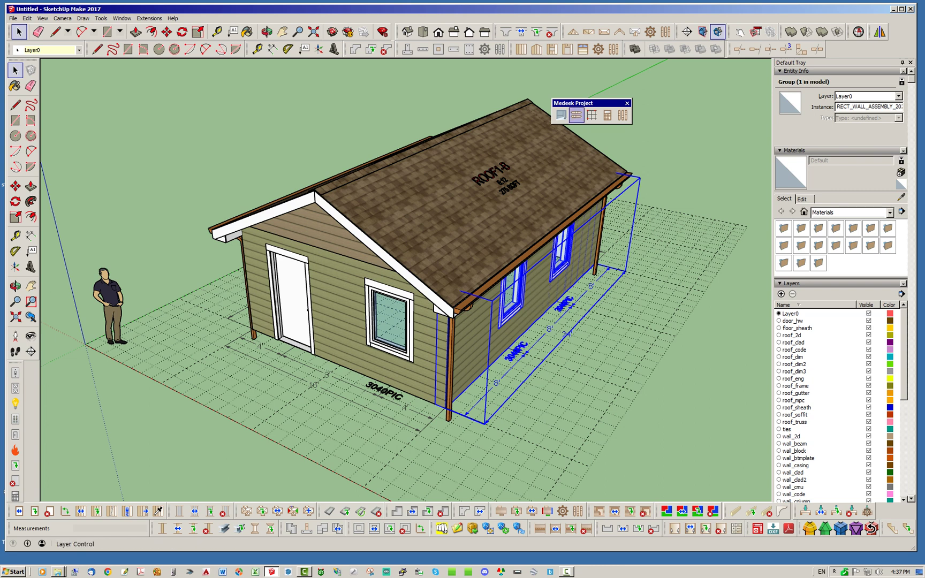
# - Open the Medeek Layer Control window and move it aside
pyautogui.moveTo(583, 103); pyautogui.dragTo(652, 79)
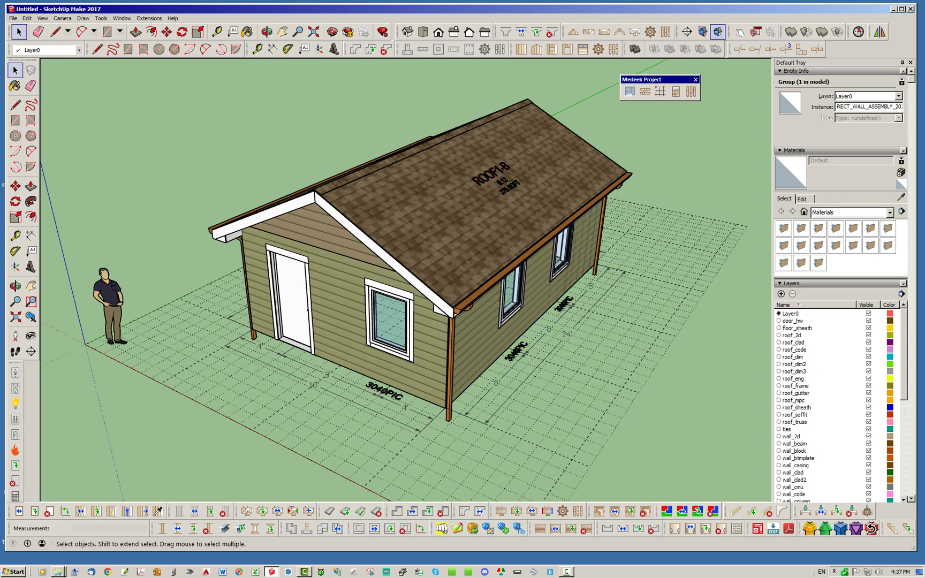
pyautogui.click(645, 91)
pyautogui.moveTo(750, 69); pyautogui.dragTo(579, 121)
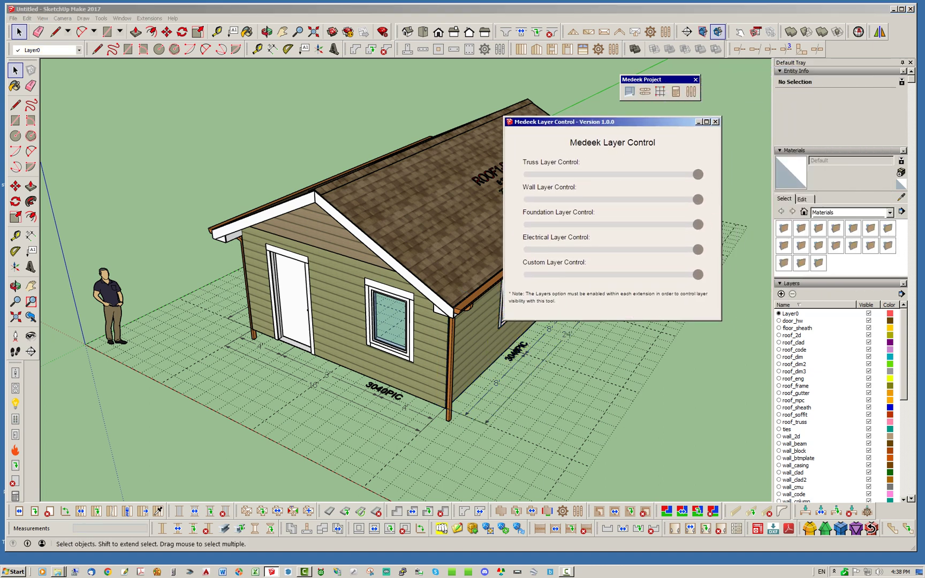
# - Review the Wall Framing Layer numbers on the Wall Global Settings Layers tab without changes
pyautogui.click(613, 49)
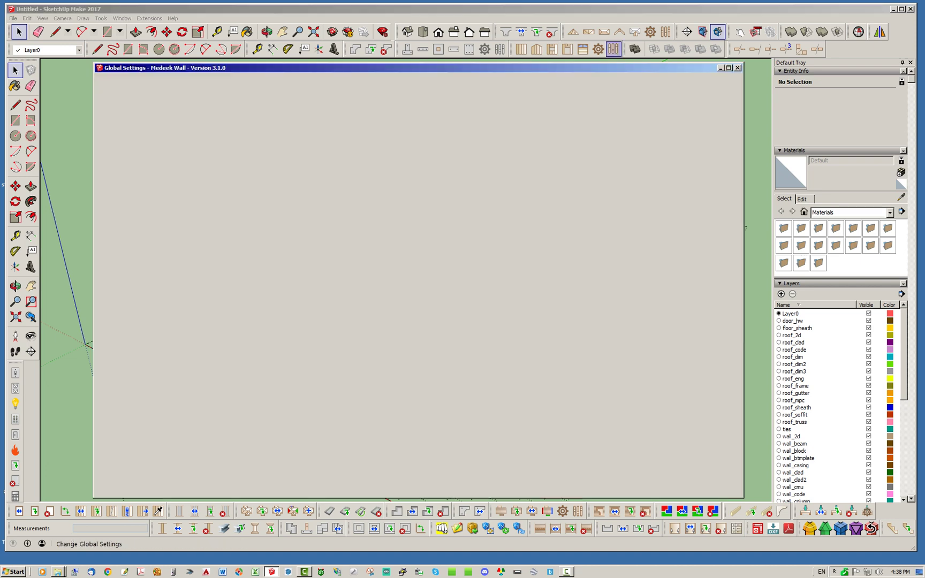
pyautogui.click(253, 105)
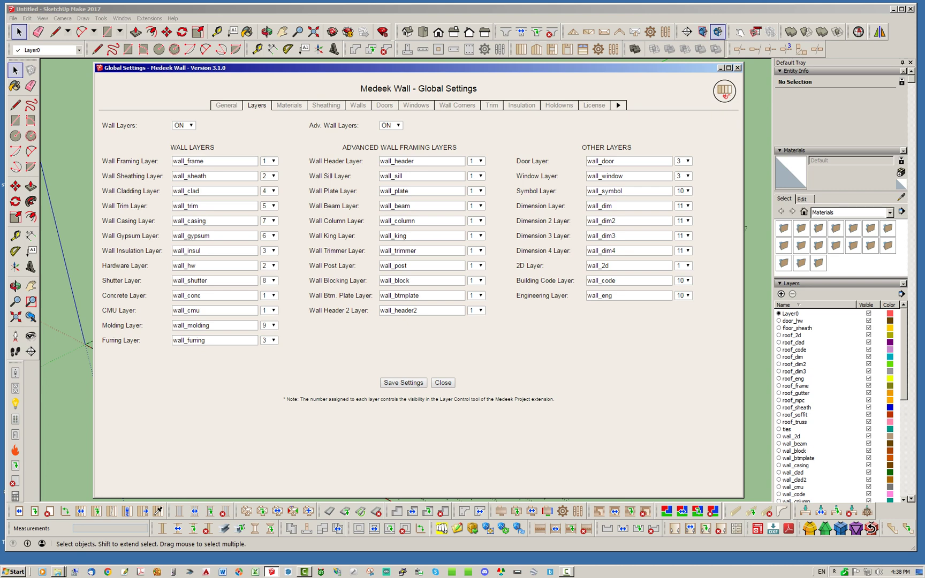
pyautogui.click(273, 161)
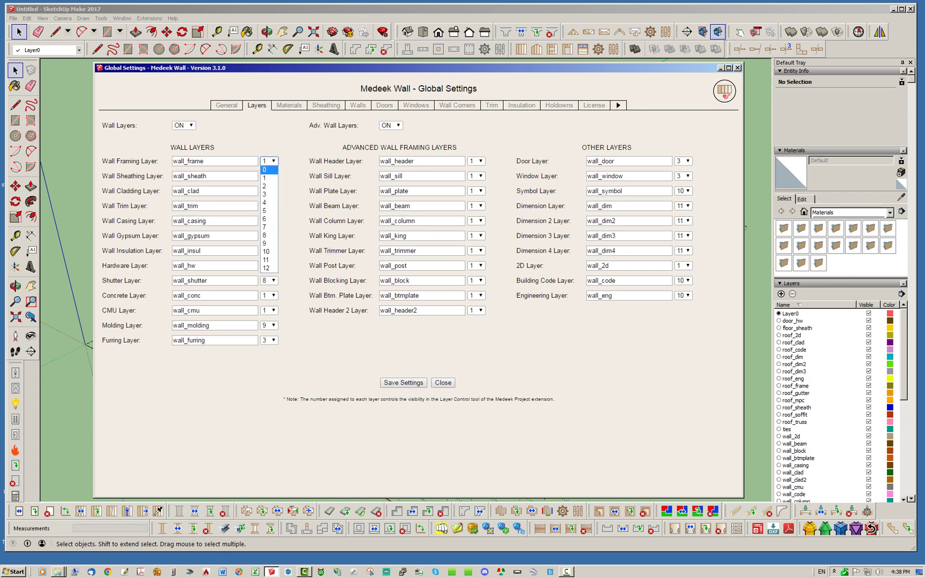
pyautogui.press('Escape')
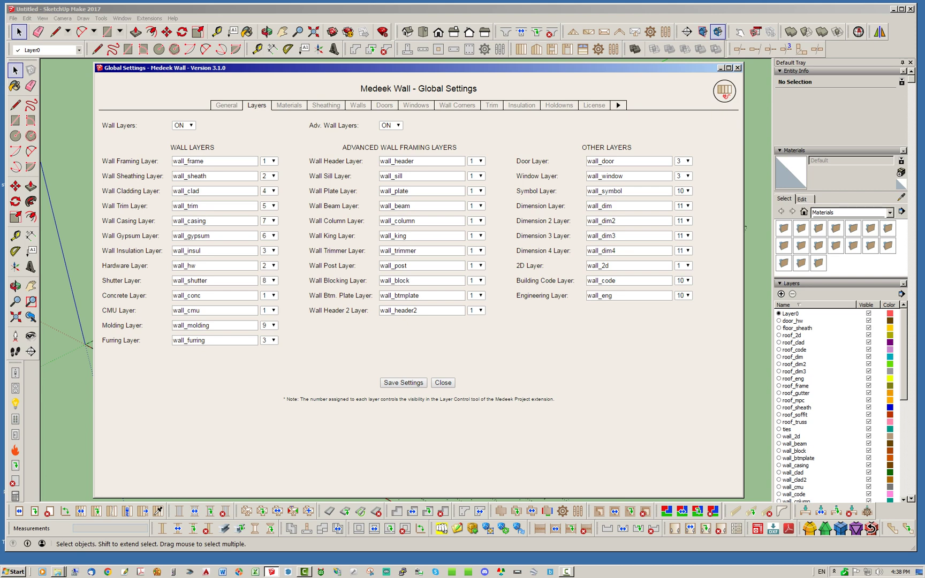
pyautogui.click(737, 68)
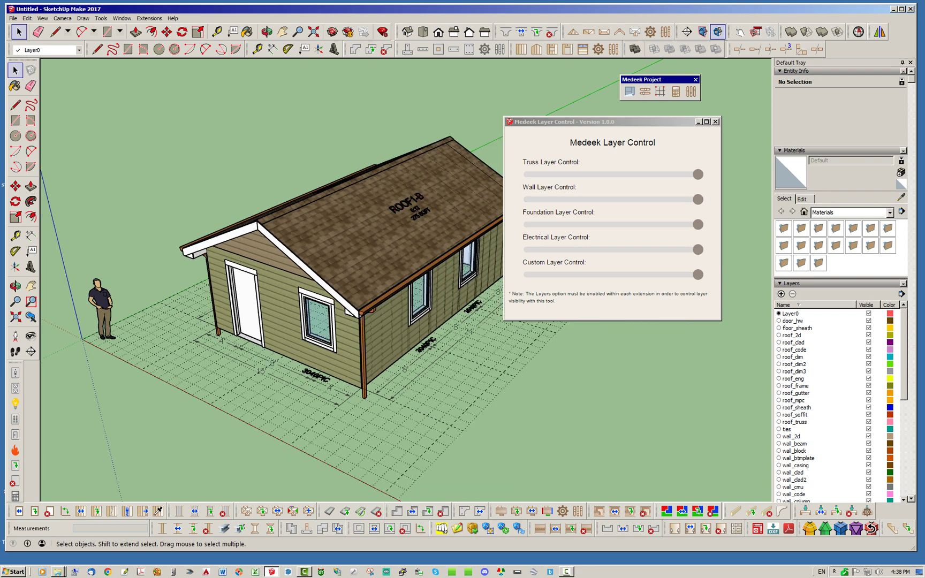
# - Set the Wall and Truss Layer controls to level 1, leaving only bare studs and trusses
pyautogui.moveTo(588, 122); pyautogui.dragTo(625, 131)
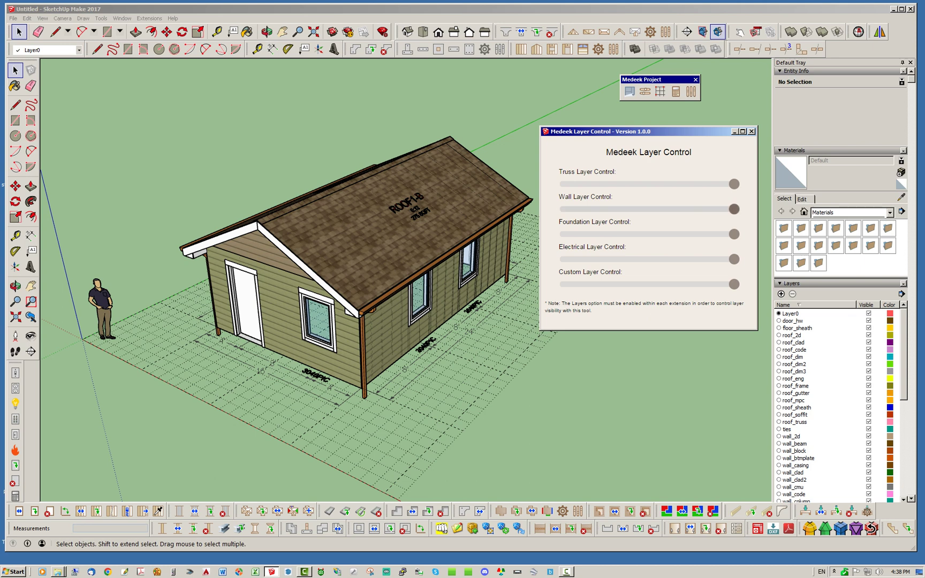
pyautogui.moveTo(733, 209); pyautogui.dragTo(579, 209)
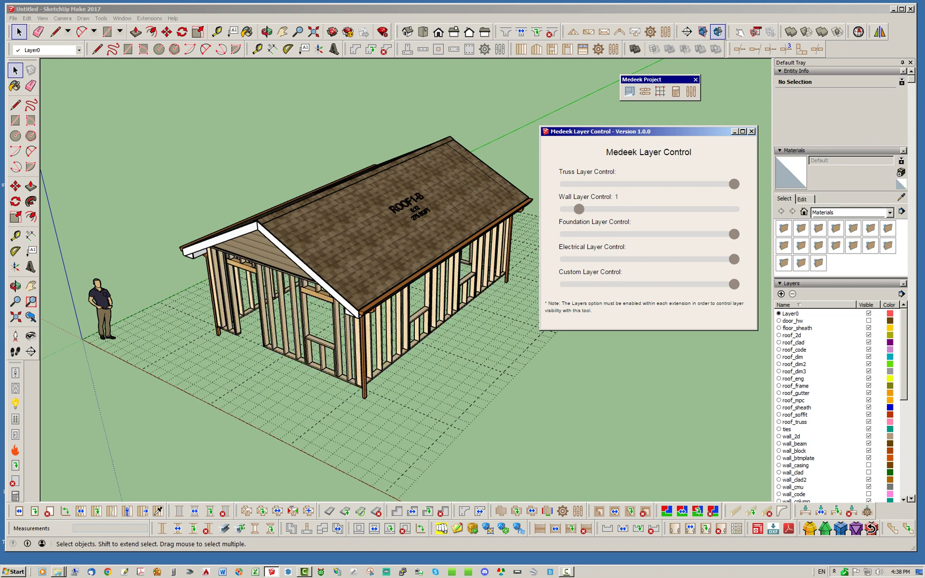
pyautogui.moveTo(733, 183); pyautogui.dragTo(578, 184)
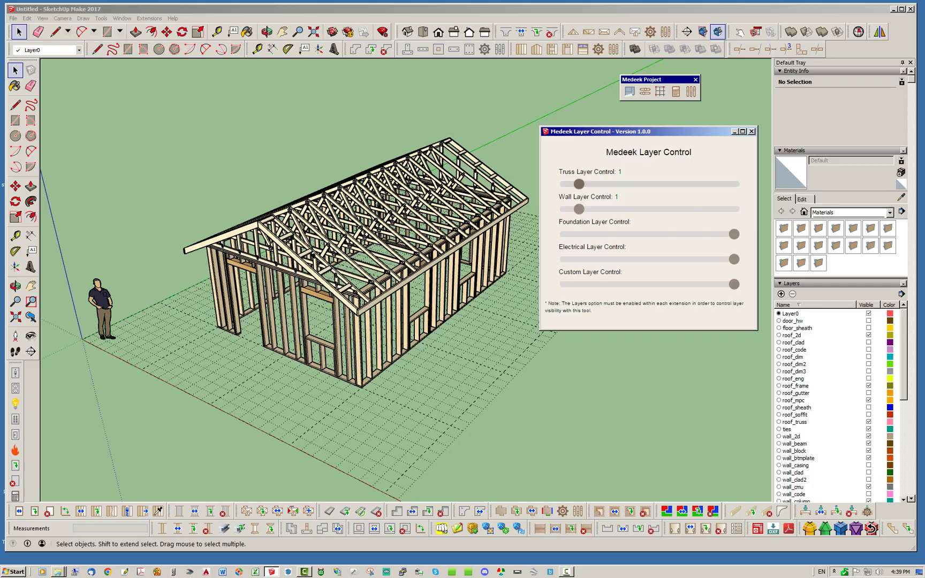
pyautogui.moveTo(508, 348); pyautogui.dragTo(407, 337, button='middle')
pyautogui.scroll(3, 348, 241)
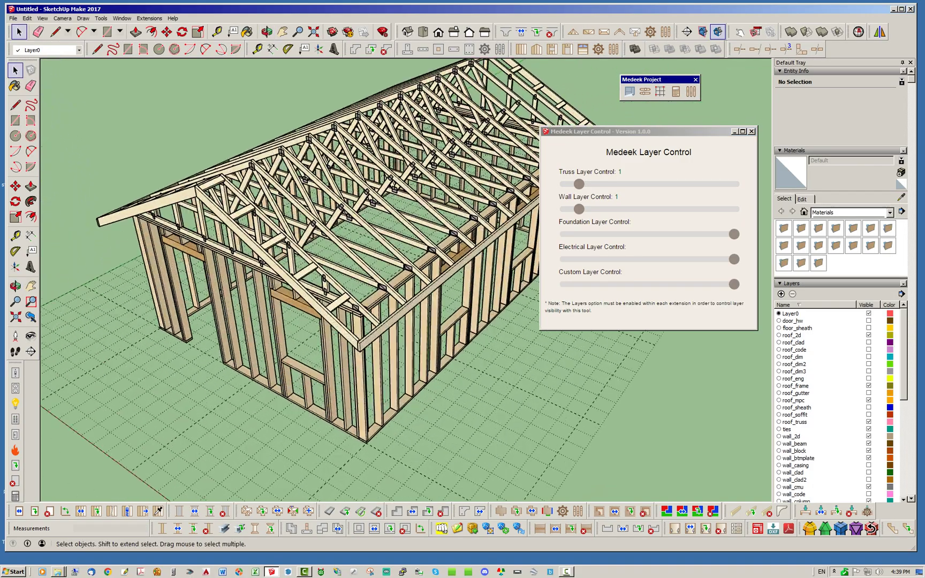
pyautogui.scroll(-3, 374, 267)
pyautogui.moveTo(374, 267); pyautogui.dragTo(417, 267, button='middle')
pyautogui.scroll(3, 418, 268)
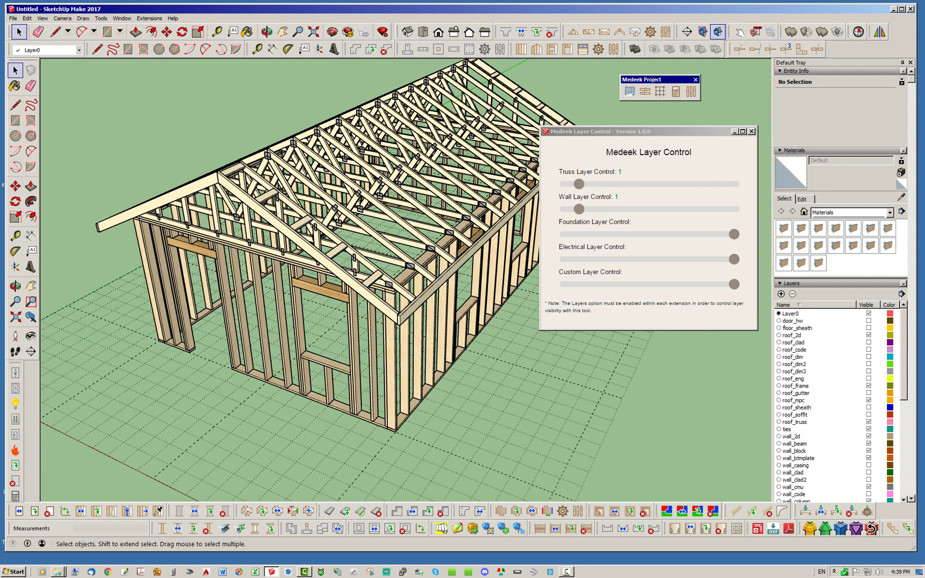
pyautogui.moveTo(616, 131); pyautogui.dragTo(622, 197)
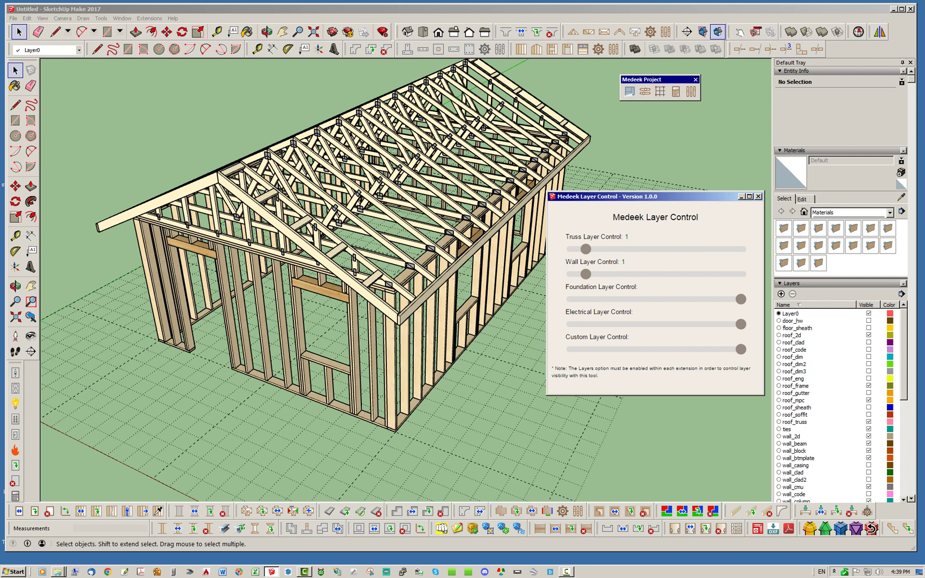
# - Return the truss layer slider to bare framing and move the Layer Control panel to the top-right corner
pyautogui.moveTo(585, 249); pyautogui.dragTo(671, 249)
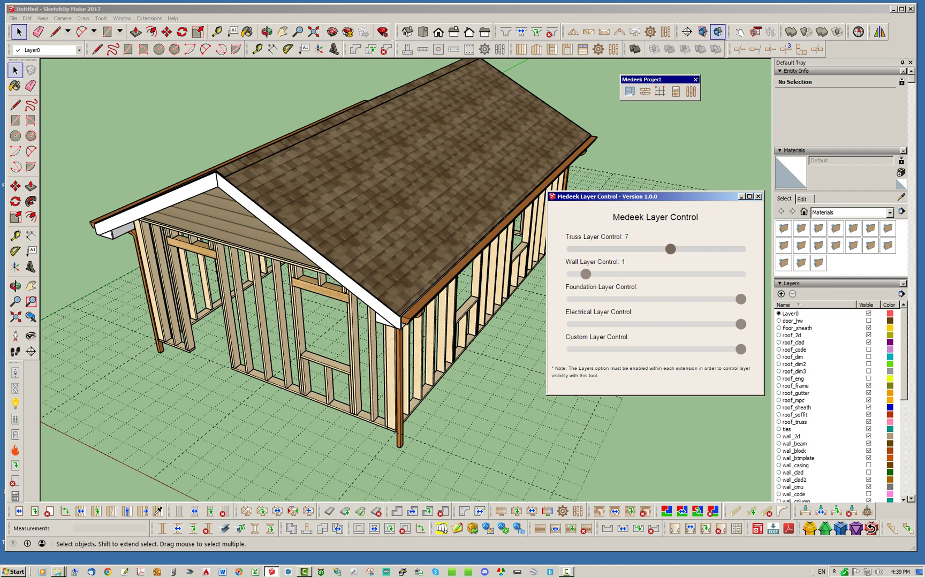
pyautogui.moveTo(670, 249); pyautogui.dragTo(641, 249)
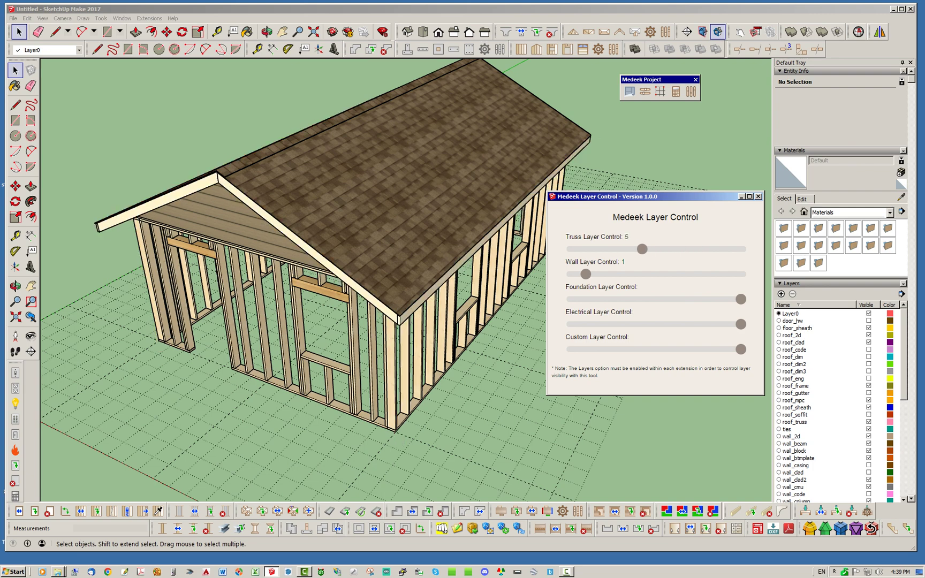
pyautogui.scroll(-3, 840, 406)
pyautogui.scroll(3, 841, 406)
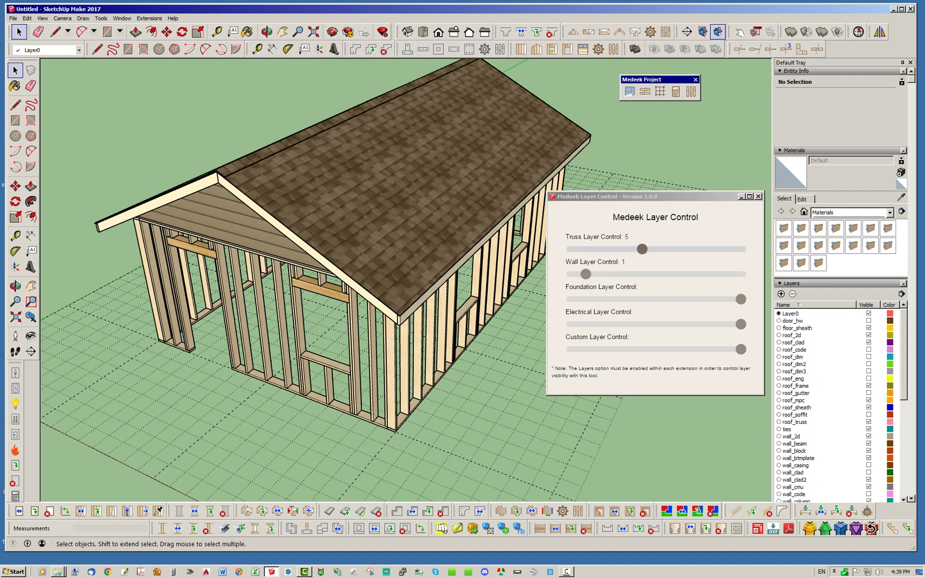
pyautogui.moveTo(642, 248); pyautogui.dragTo(586, 249)
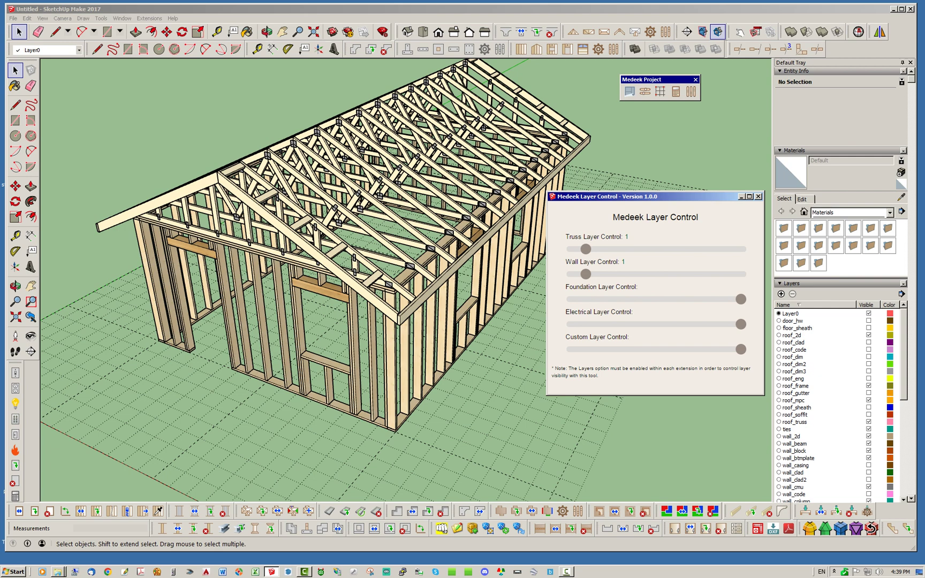
pyautogui.moveTo(696, 196)
pyautogui.mouseDown()
pyautogui.moveTo(803, 75)
pyautogui.moveTo(838, 56)
pyautogui.mouseUp()
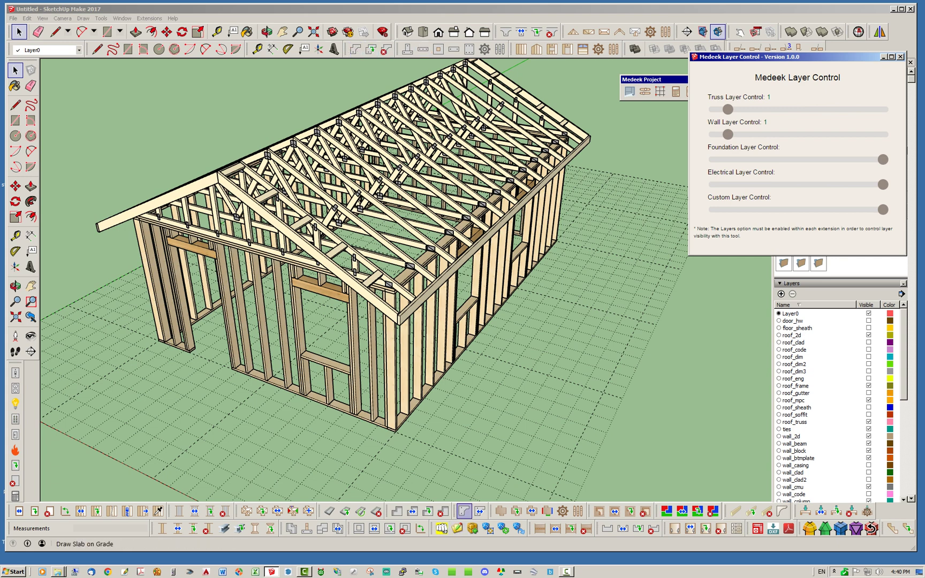
# - Start a rectangular slab-on-grade foundation and pick its corners and location at the wall corner
pyautogui.click(457, 528)
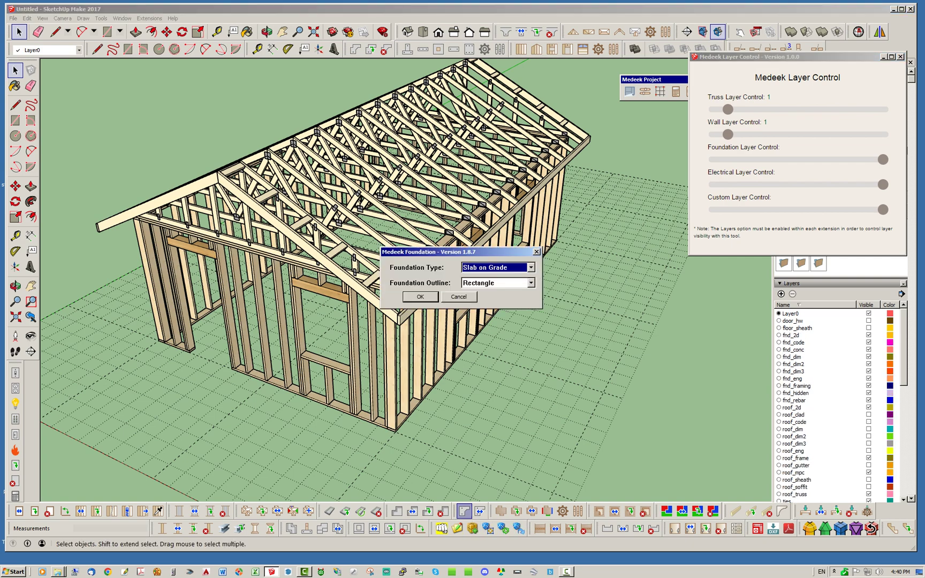
pyautogui.click(420, 297)
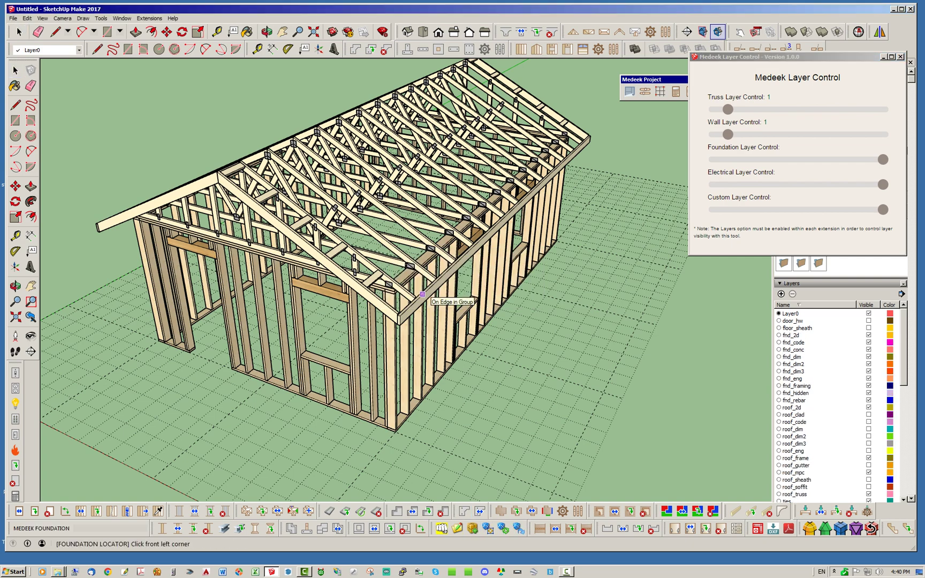
pyautogui.scroll(5, 177, 392)
pyautogui.scroll(3, 223, 306)
pyautogui.click(274, 346)
pyautogui.scroll(-2, 176, 291)
pyautogui.scroll(-4, 100, 244)
pyautogui.scroll(5, 423, 393)
pyautogui.click(486, 409)
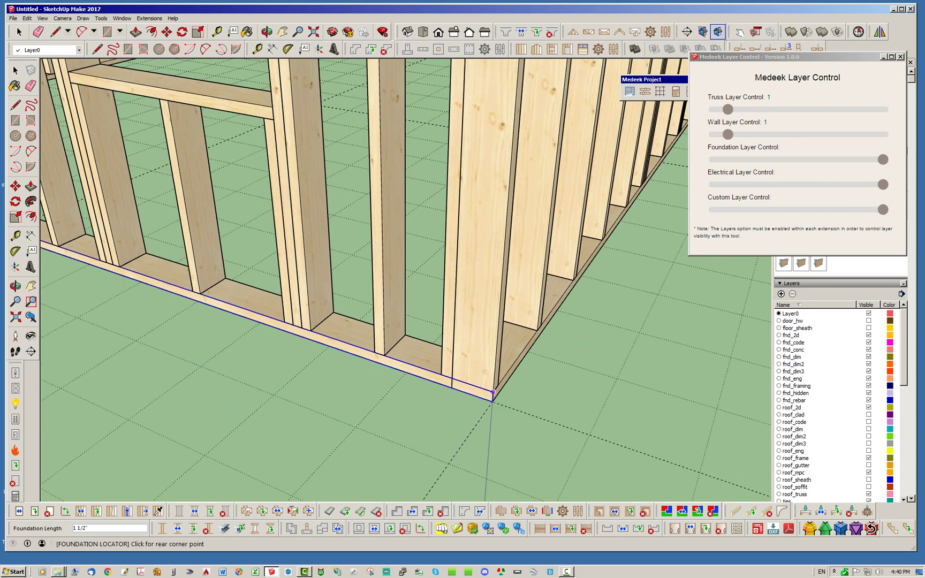
pyautogui.scroll(-5, 343, 369)
pyautogui.click(528, 231)
pyautogui.scroll(7, 268, 374)
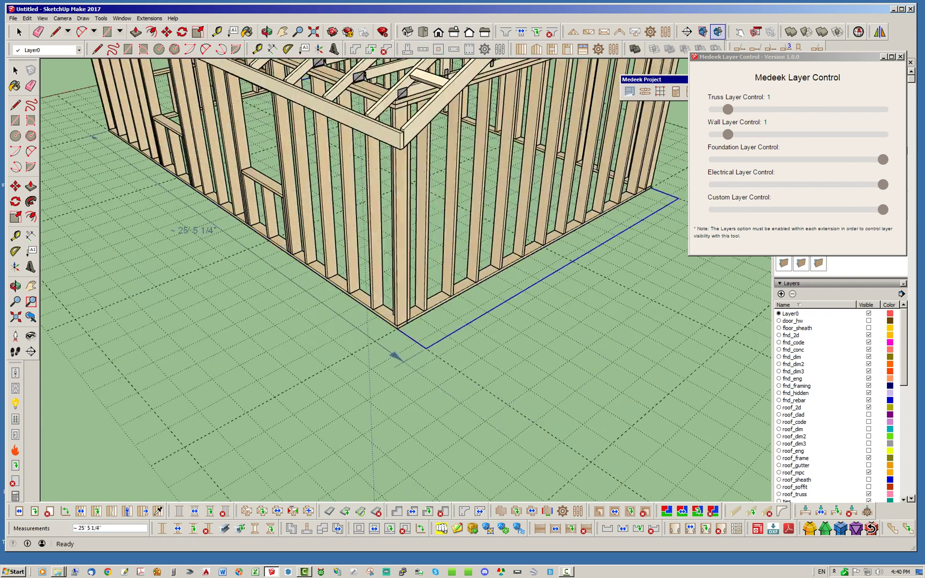
pyautogui.click(270, 374)
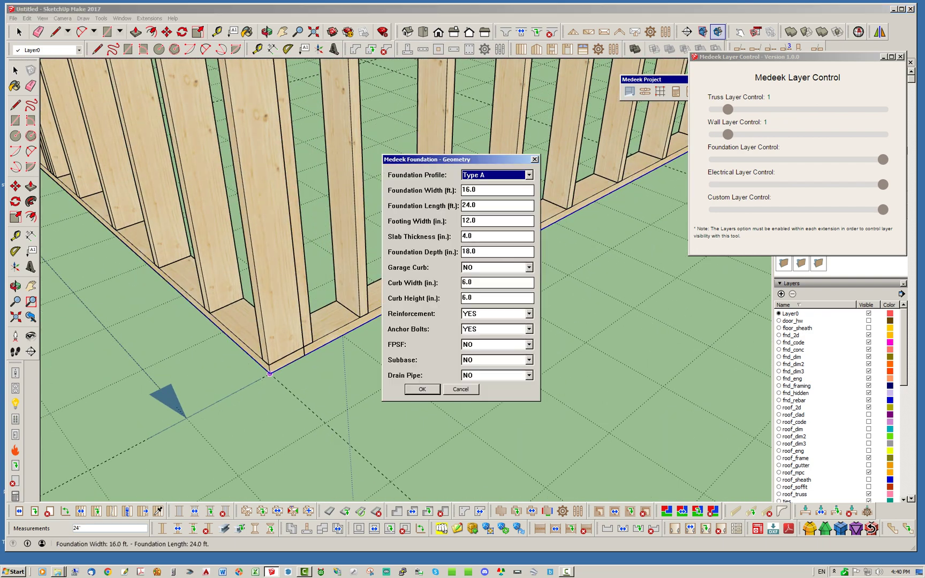
# - Accept the 16 × 24 ft geometry with #3-BAR slab reinforcement, then accept rebar and anchor bolts
pyautogui.press('Return')
pyautogui.click(534, 298)
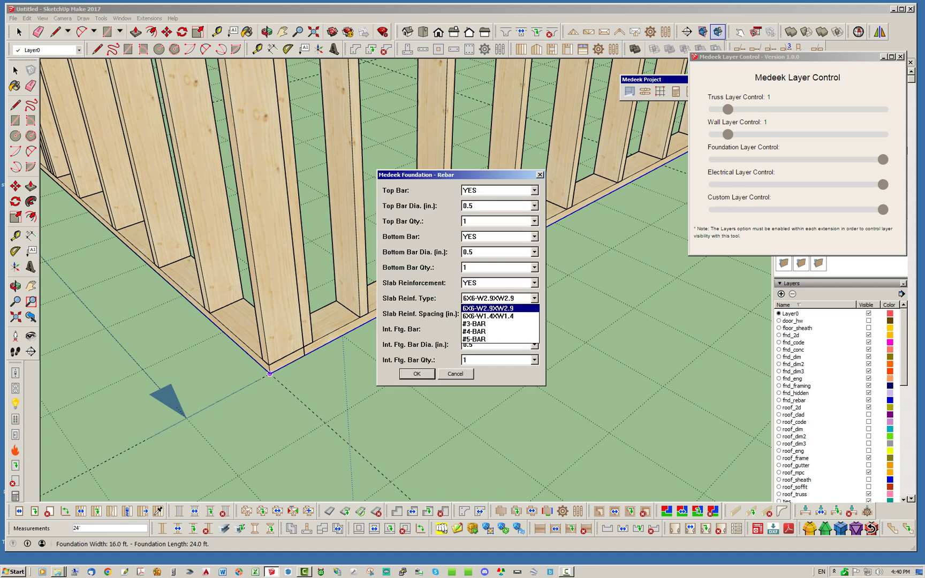
pyautogui.click(498, 323)
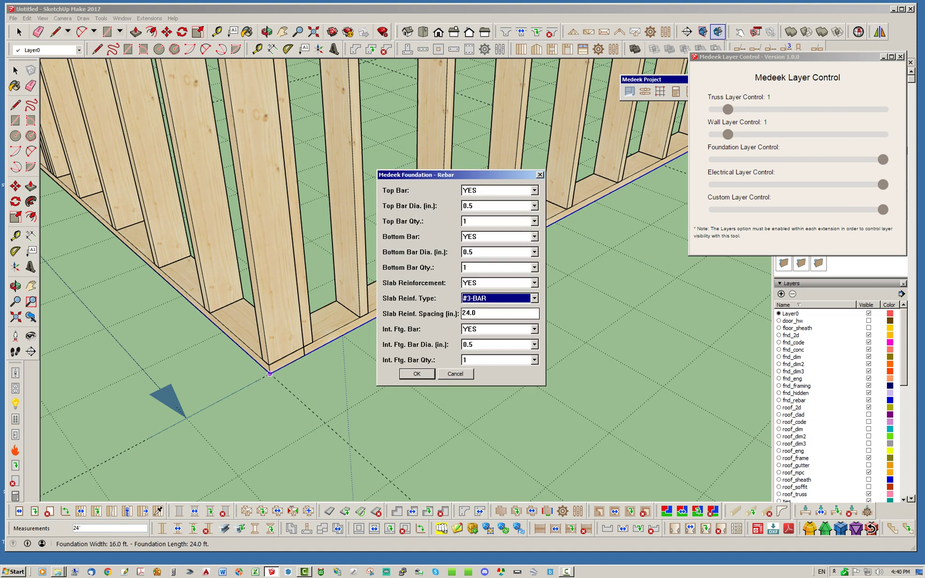
pyautogui.press('Return')
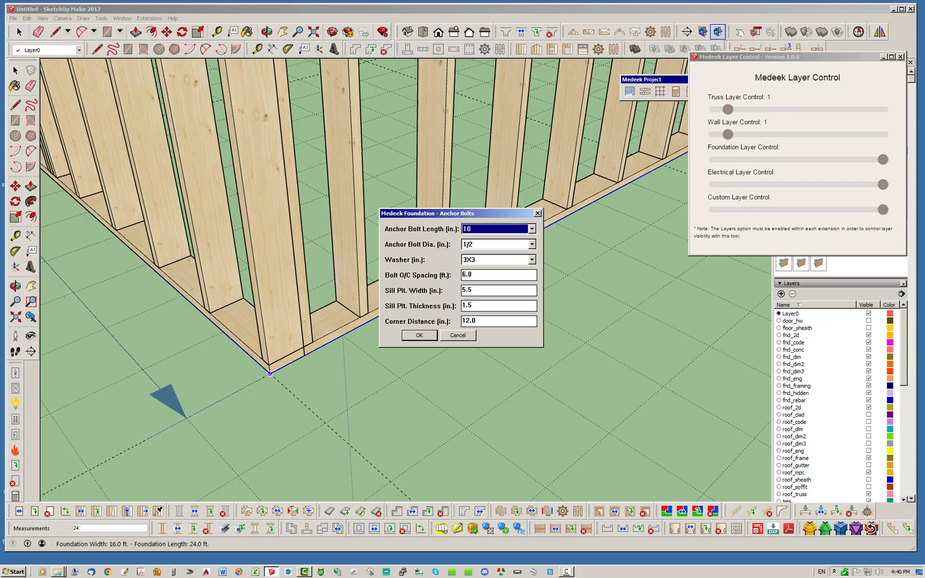
pyautogui.press('Return')
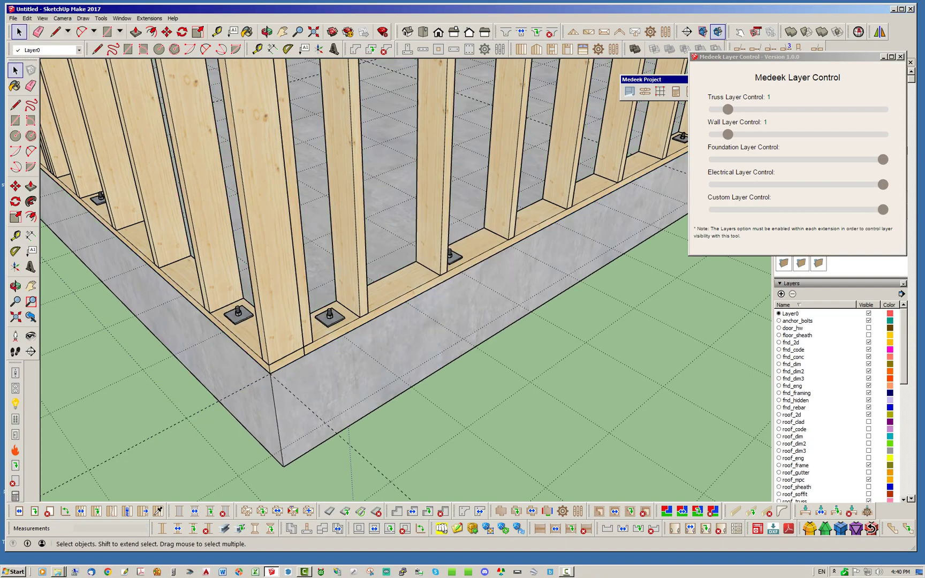
# - Orbit around to inspect the new foundation from the side
pyautogui.scroll(-6, 425, 253)
pyautogui.moveTo(375, 251); pyautogui.dragTo(425, 253, button='middle')
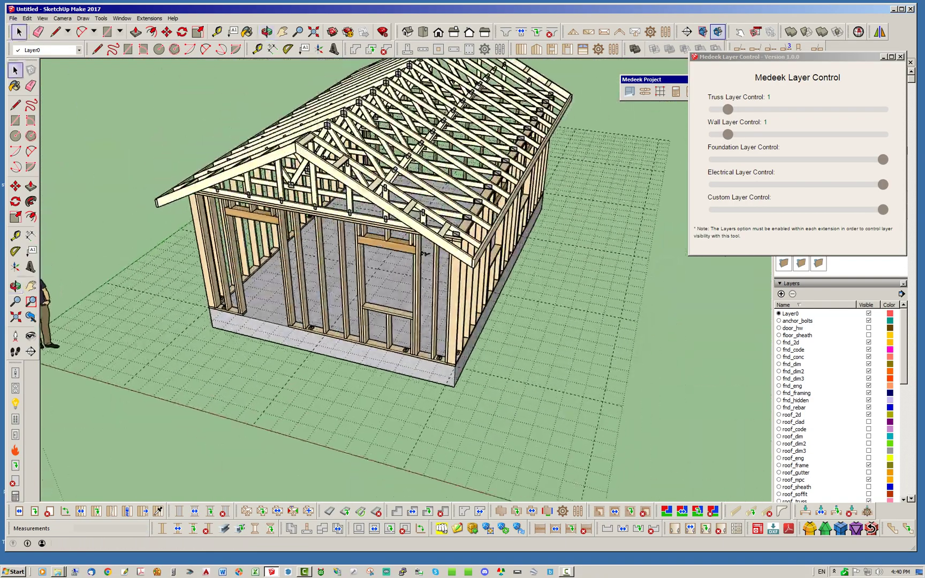
pyautogui.scroll(3, 426, 253)
pyautogui.scroll(-3, 426, 253)
pyautogui.moveTo(425, 253); pyautogui.dragTo(422, 253, button='middle')
pyautogui.scroll(2, 423, 253)
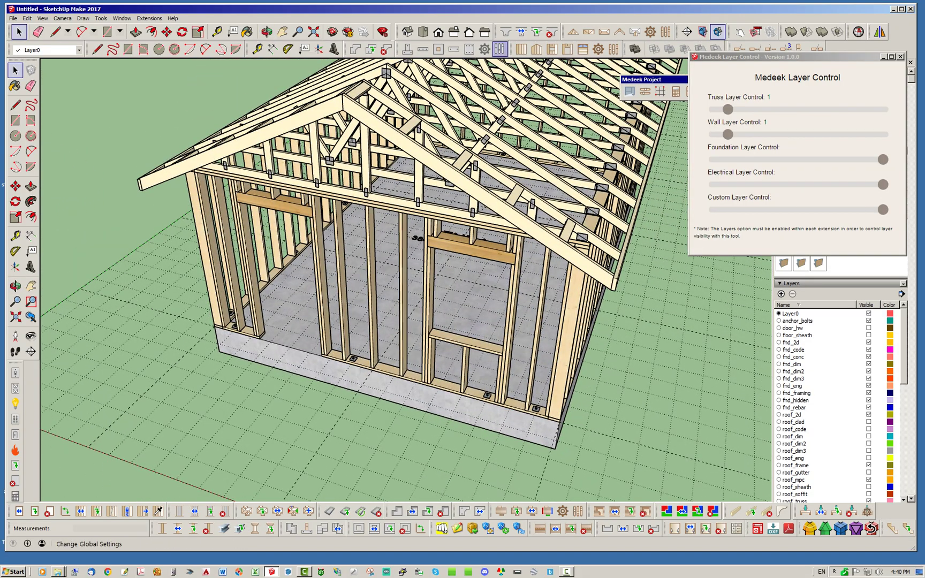
pyautogui.click(500, 49)
# - Review the foundation Layers settings without changes, then set the Foundation layer slider to 4
pyautogui.click(460, 113)
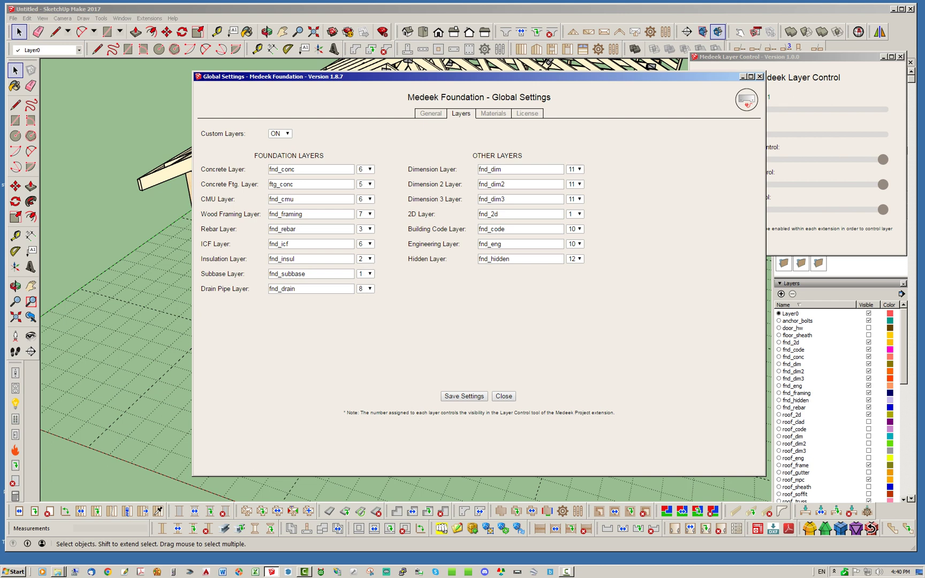
pyautogui.press('Escape')
pyautogui.moveTo(882, 159); pyautogui.dragTo(770, 159)
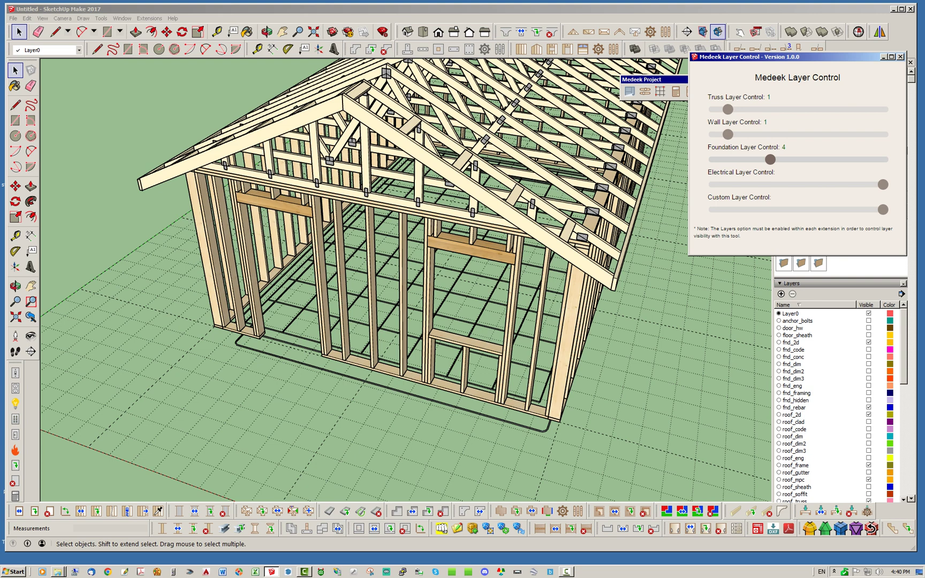
# - Raise the Foundation layer slider to 12, showing the concrete slab plus code and engineering layers
pyautogui.moveTo(770, 159); pyautogui.dragTo(812, 158)
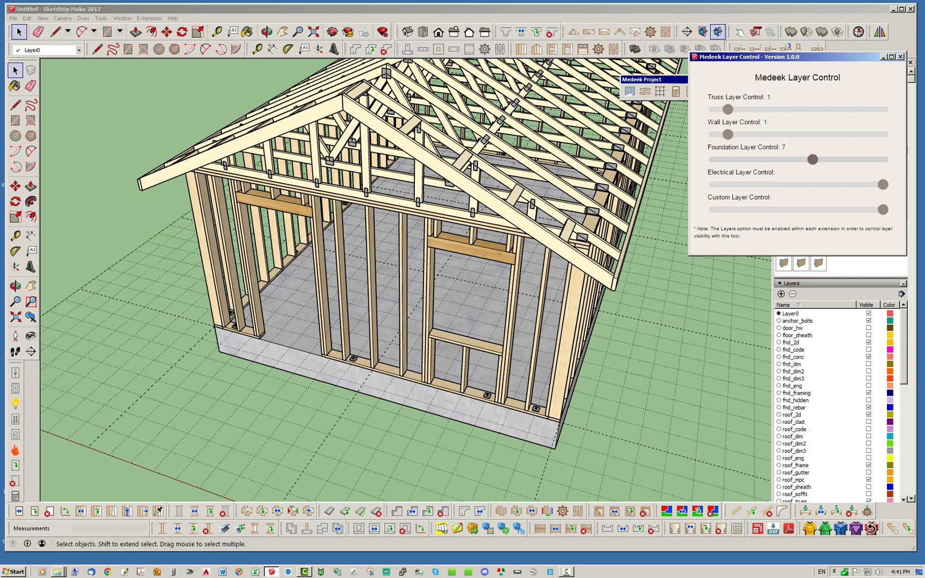
pyautogui.moveTo(813, 158); pyautogui.dragTo(883, 159)
pyautogui.moveTo(776, 56); pyautogui.dragTo(633, 163)
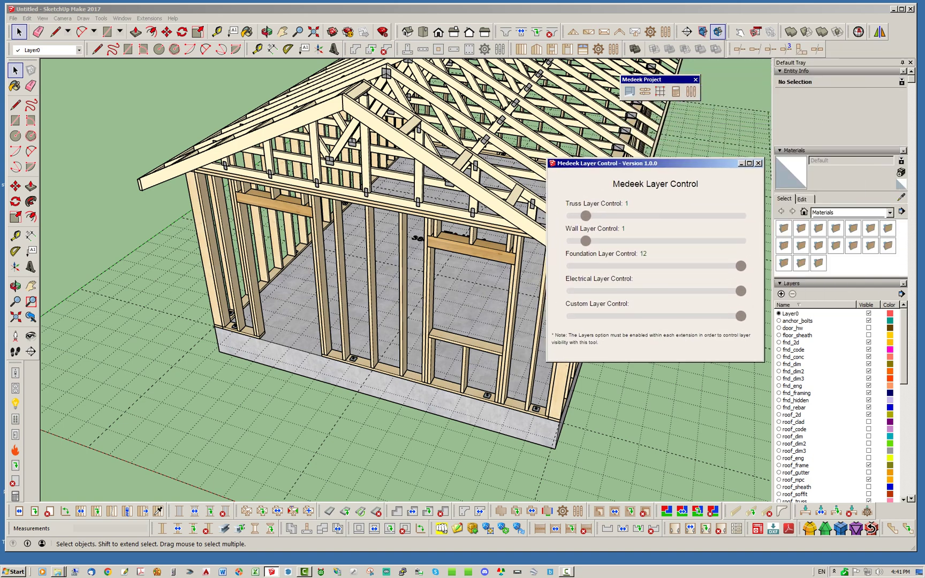
pyautogui.moveTo(417, 238); pyautogui.dragTo(420, 281, button='middle')
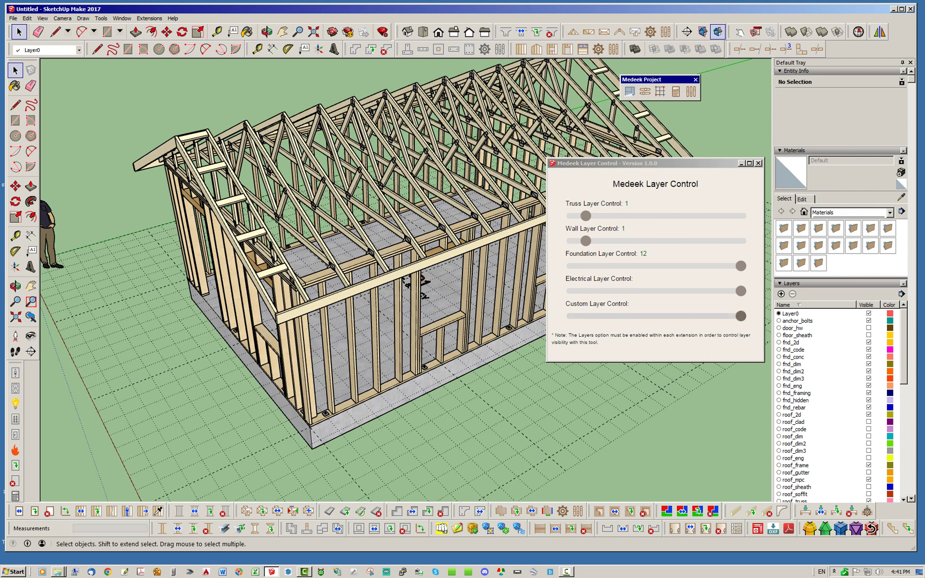
pyautogui.moveTo(375, 257); pyautogui.dragTo(348, 294, button='middle')
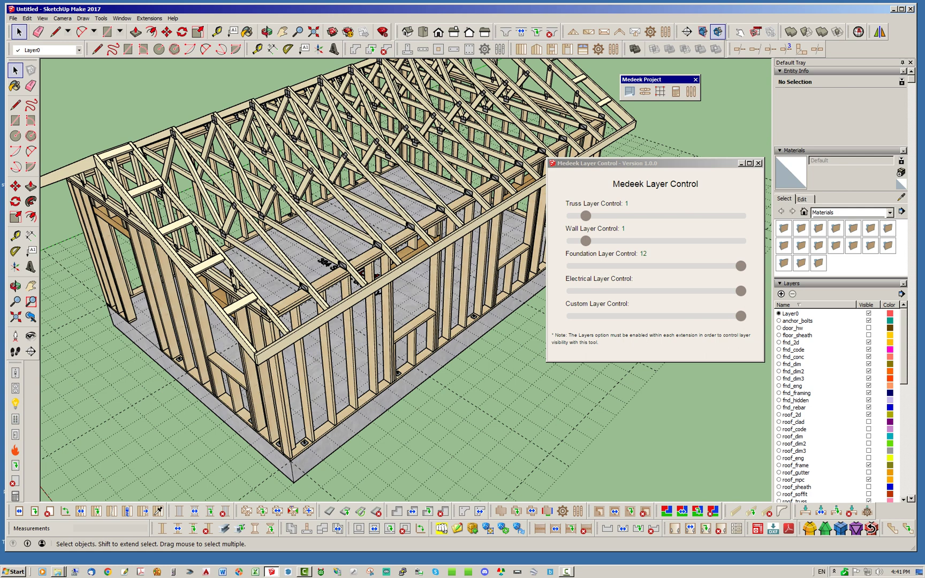
# - Raise the Truss and Wall sliders to 12 for shingles, siding and windows, then close the panel
pyautogui.moveTo(642, 163); pyautogui.dragTo(634, 271)
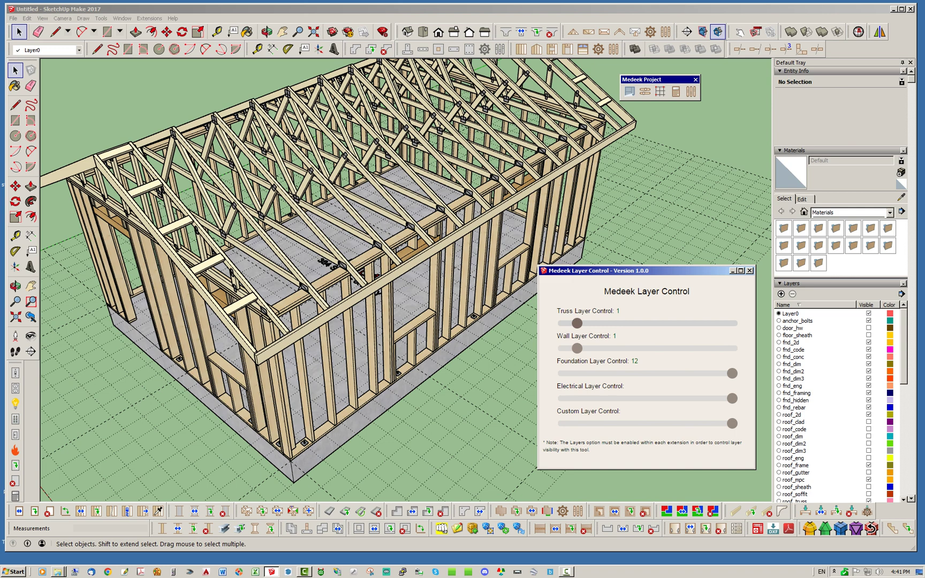
pyautogui.moveTo(577, 323); pyautogui.dragTo(731, 323)
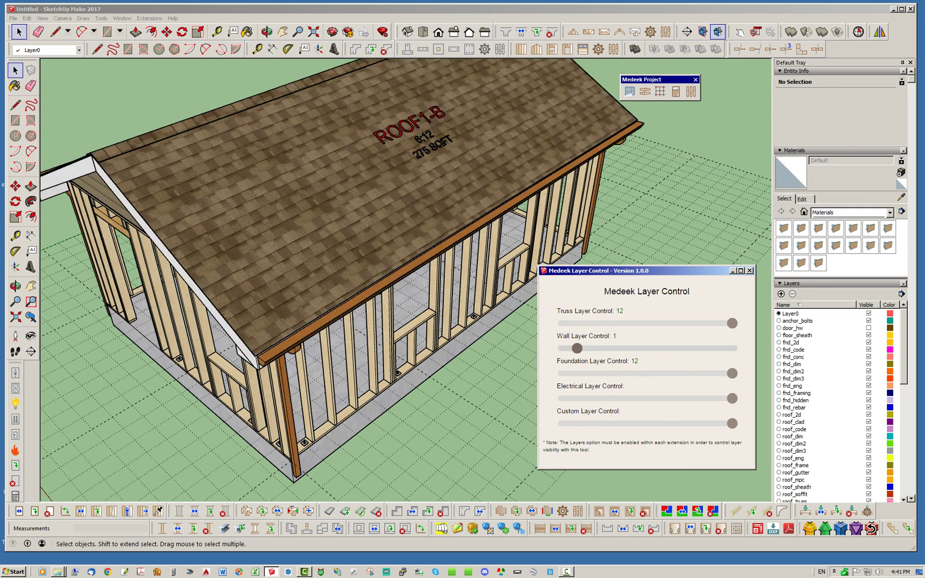
pyautogui.moveTo(576, 348); pyautogui.dragTo(732, 348)
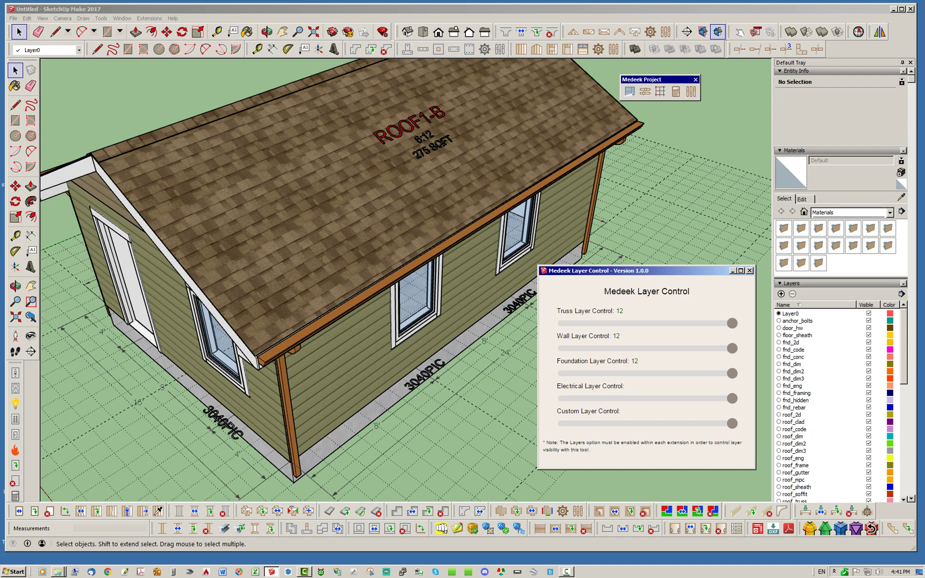
pyautogui.moveTo(615, 270); pyautogui.dragTo(598, 258)
pyautogui.moveTo(374, 321); pyautogui.dragTo(367, 321, button='middle')
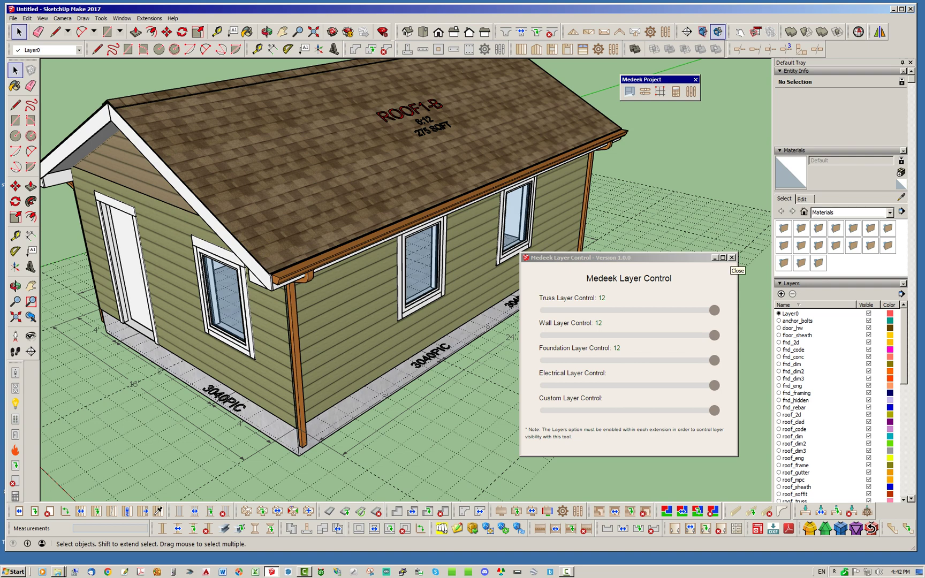
pyautogui.click(732, 258)
pyautogui.click(732, 259)
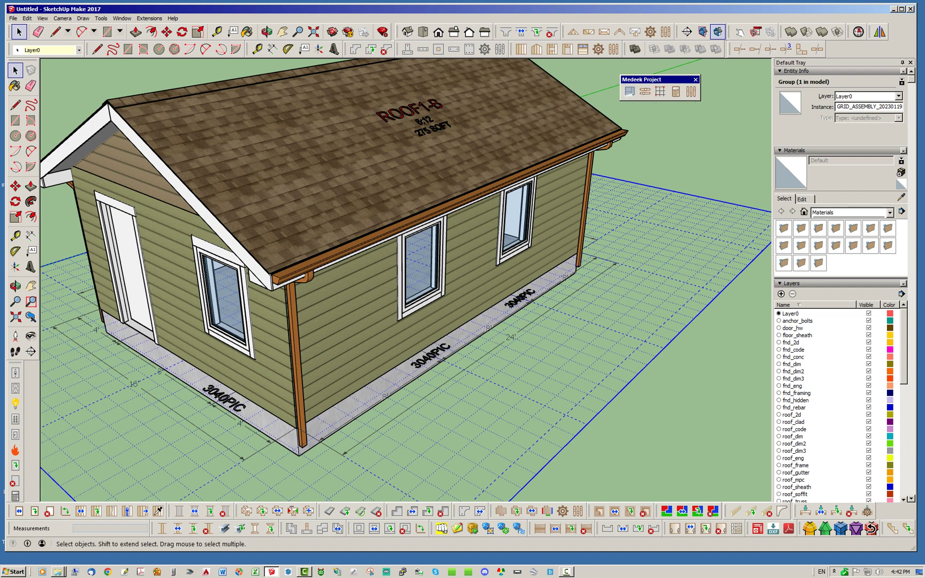
# - Zoom extents on the whole house, clear the selection, and select the truss and grid groups
pyautogui.hotkey('shift', 'z')
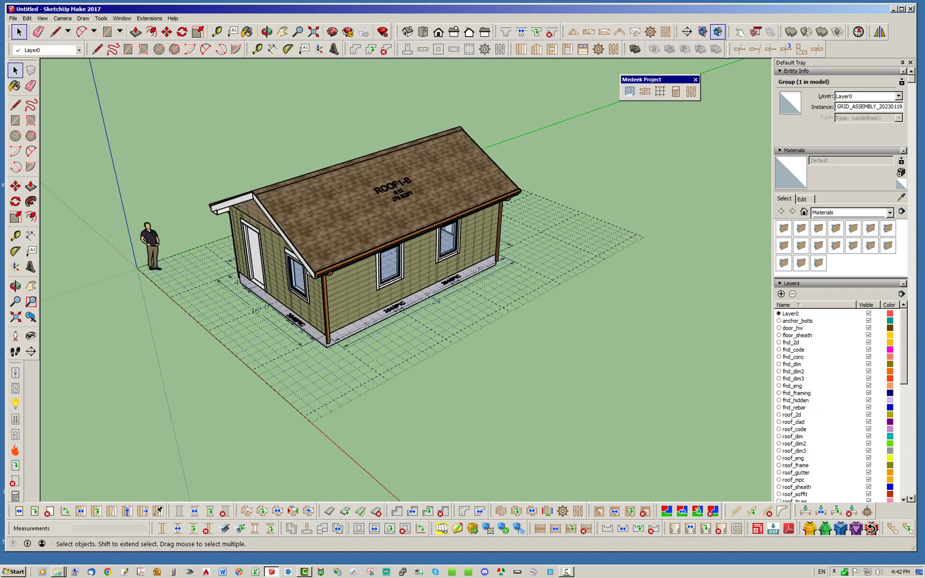
pyautogui.hotkey('ctrl', 't')
pyautogui.moveTo(642, 79); pyautogui.dragTo(654, 100)
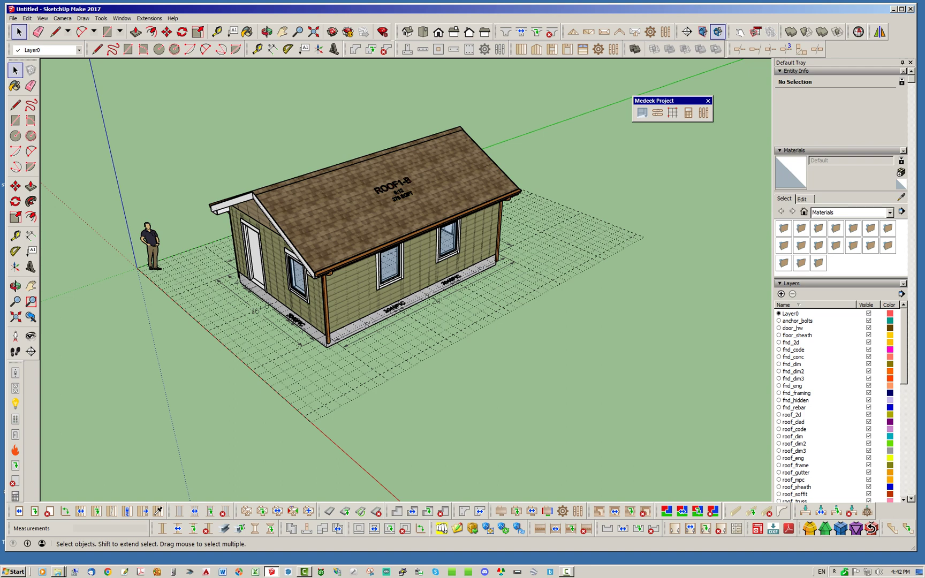
pyautogui.click(375, 225)
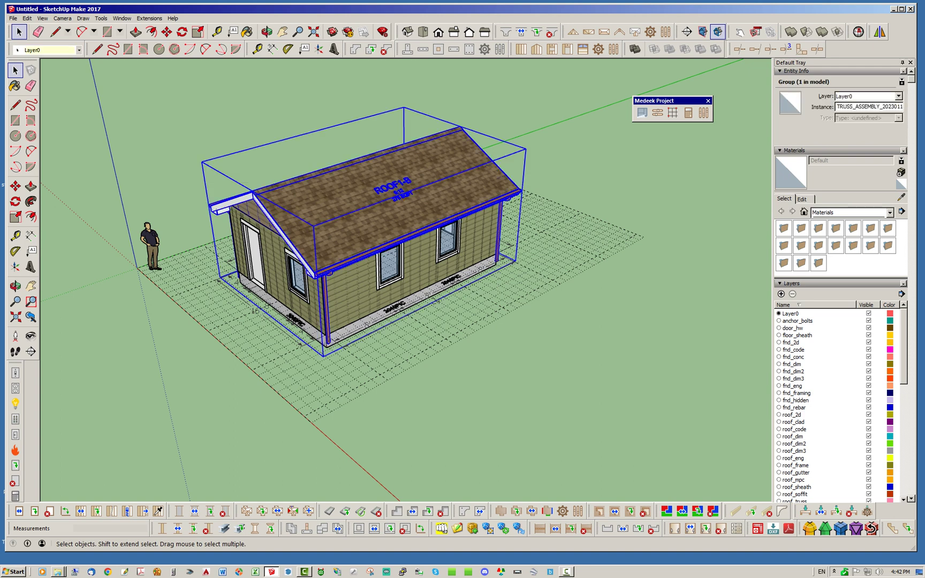
pyautogui.click(615, 251)
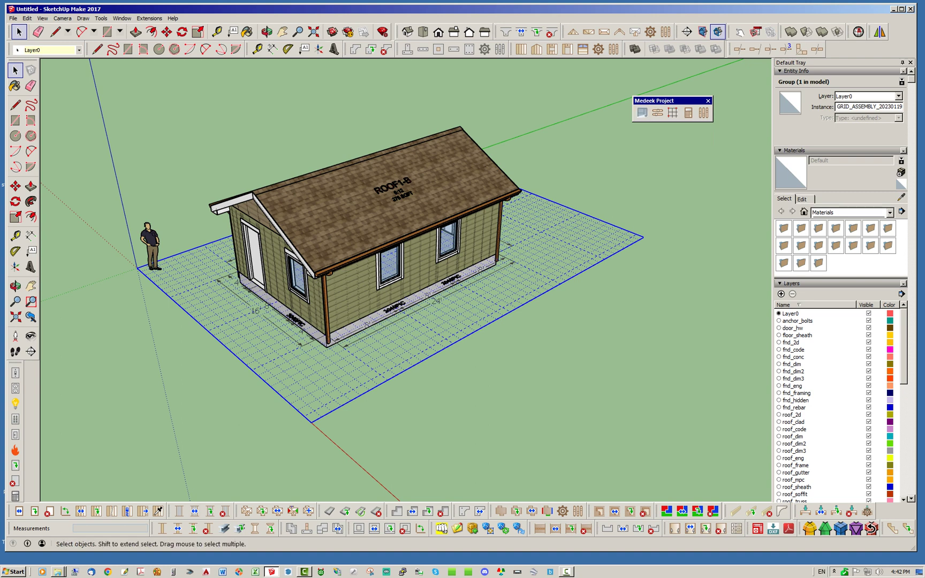
# - Open the project information form and enter the client's name and street address
pyautogui.click(642, 112)
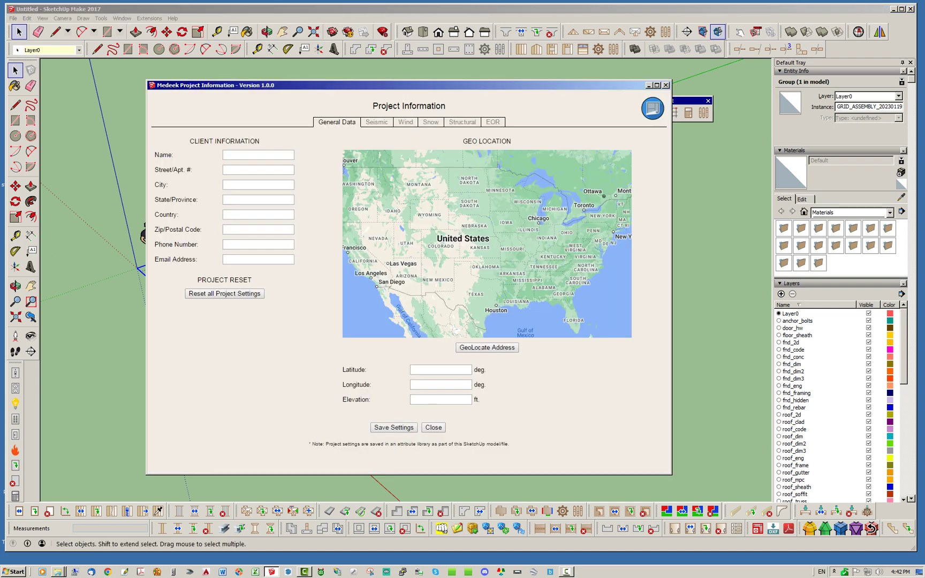
pyautogui.moveTo(407, 85); pyautogui.dragTo(486, 74)
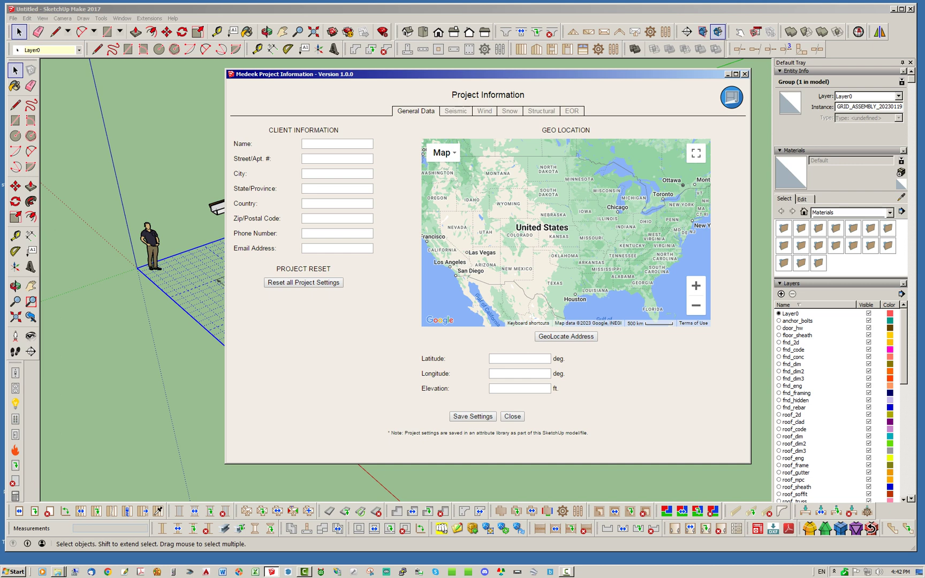
pyautogui.click(337, 144)
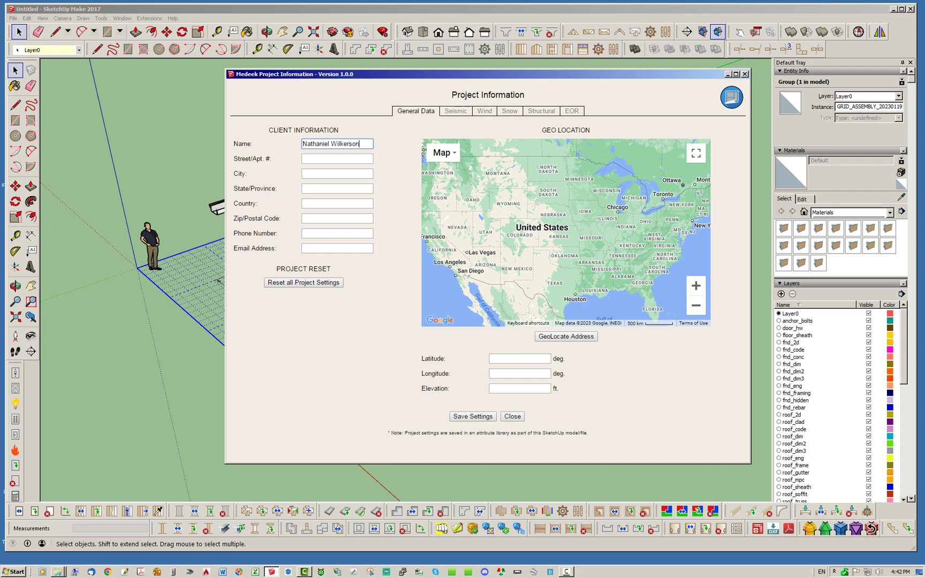
pyautogui.press('Tab')
pyautogui.press('Tab')
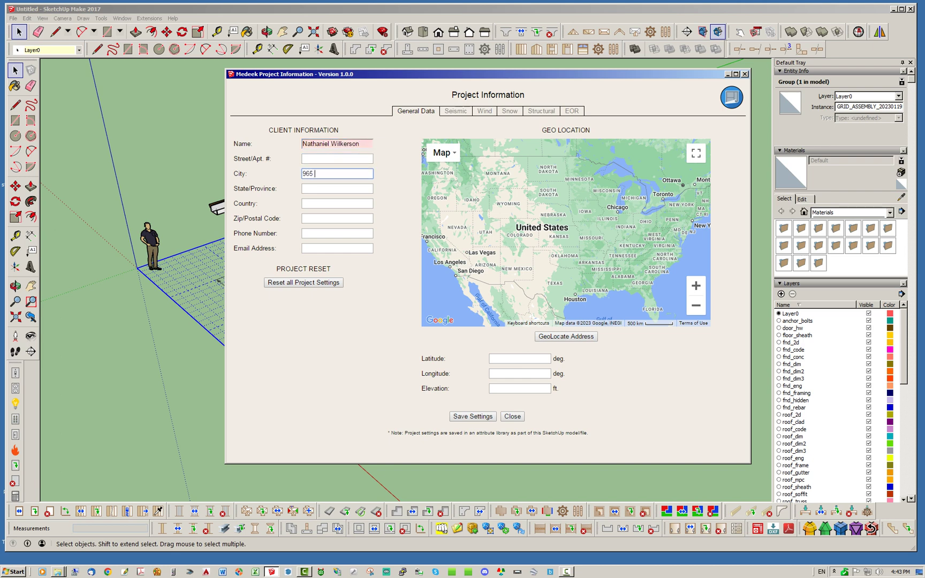
pyautogui.press('Tab')
# - Fill in the client's state, country, zip code, phone number and e-mail address
pyautogui.write('Utah')
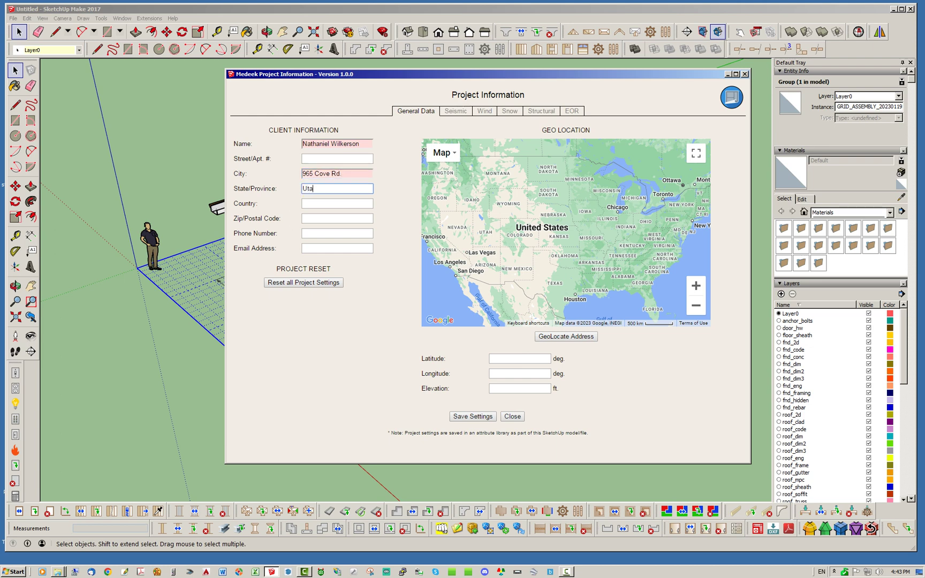
pyautogui.press('Tab')
pyautogui.write('Unit')
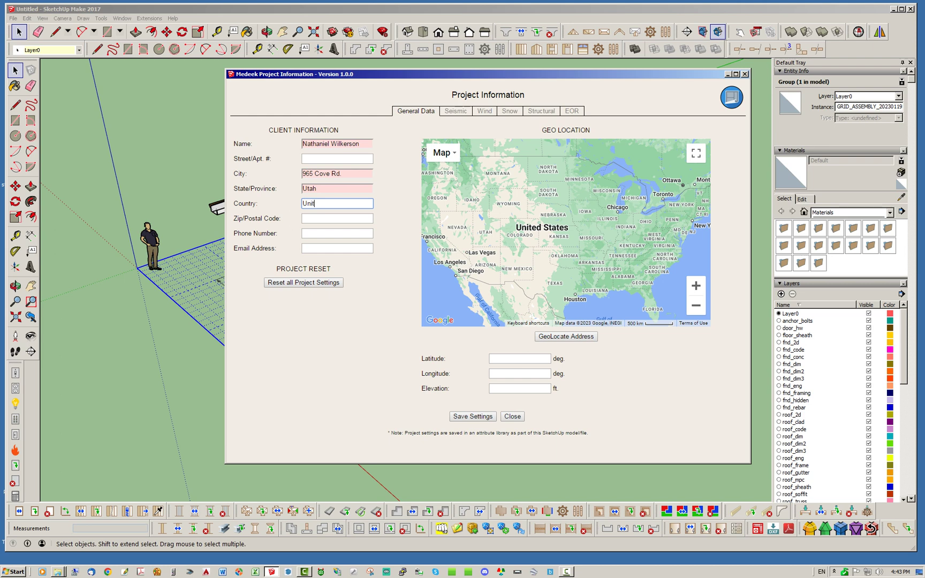
pyautogui.write('ed States')
pyautogui.press('Tab')
pyautogui.write('84')
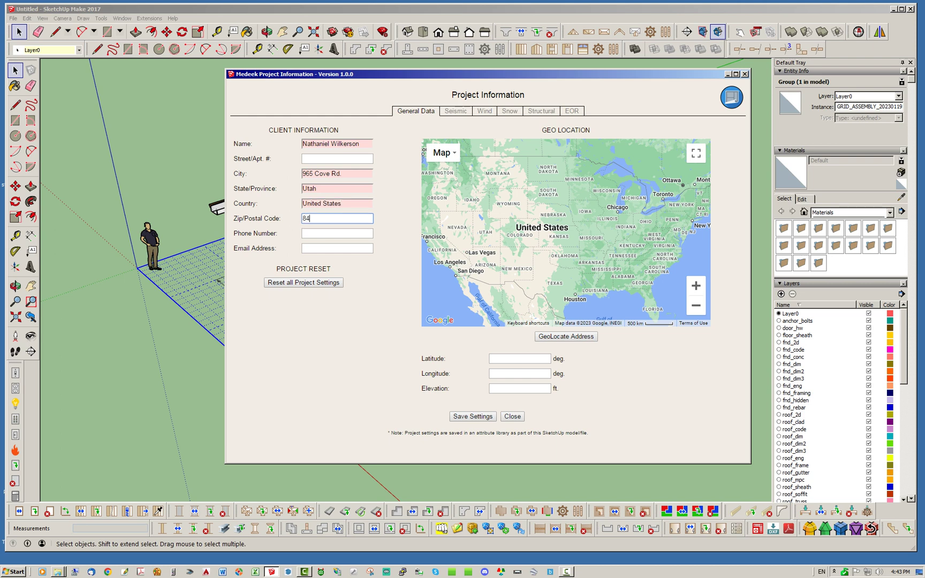
pyautogui.write('045')
pyautogui.press('Tab')
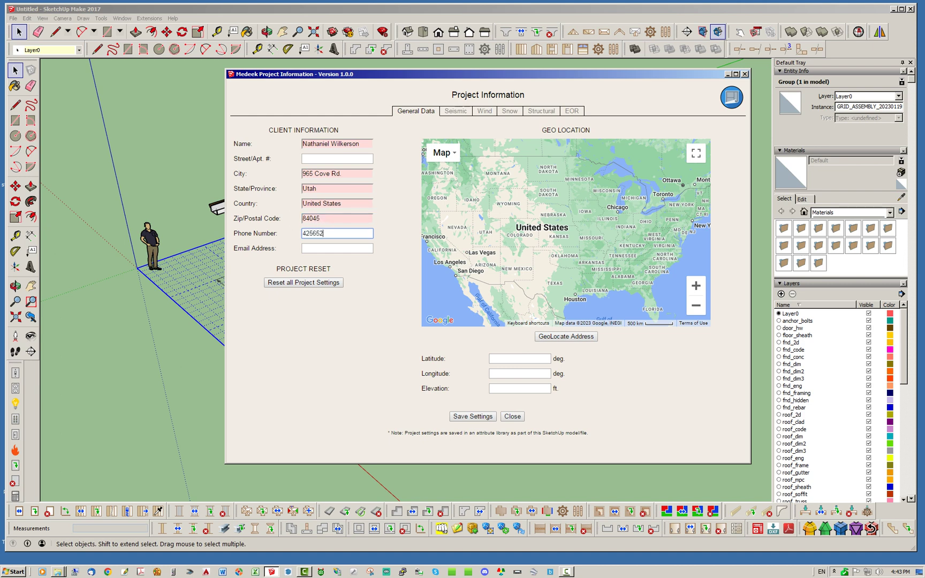
pyautogui.press('Tab')
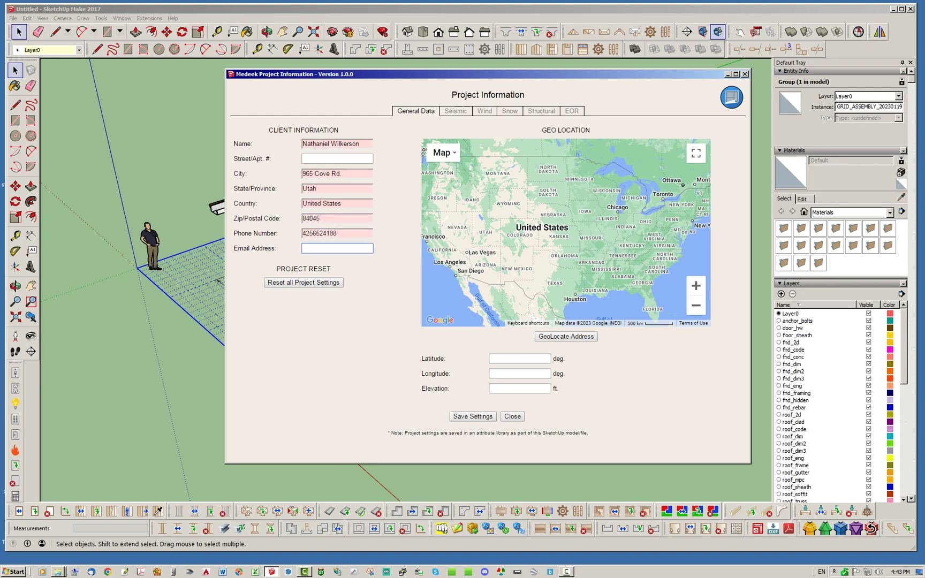
pyautogui.press('Tab')
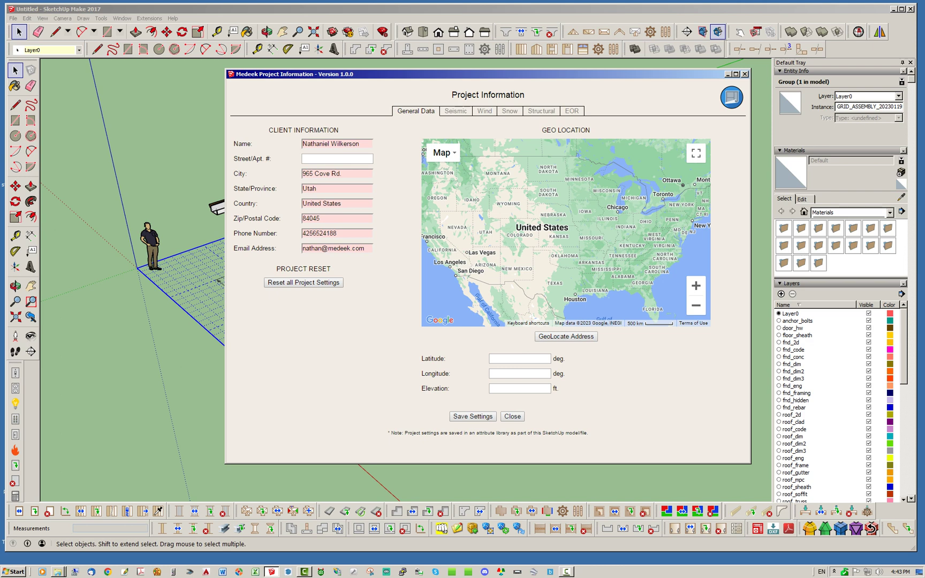
# - Move the street address from City into Street/Apt. #, enter the client's city, then save and close
pyautogui.tripleClick(337, 173)
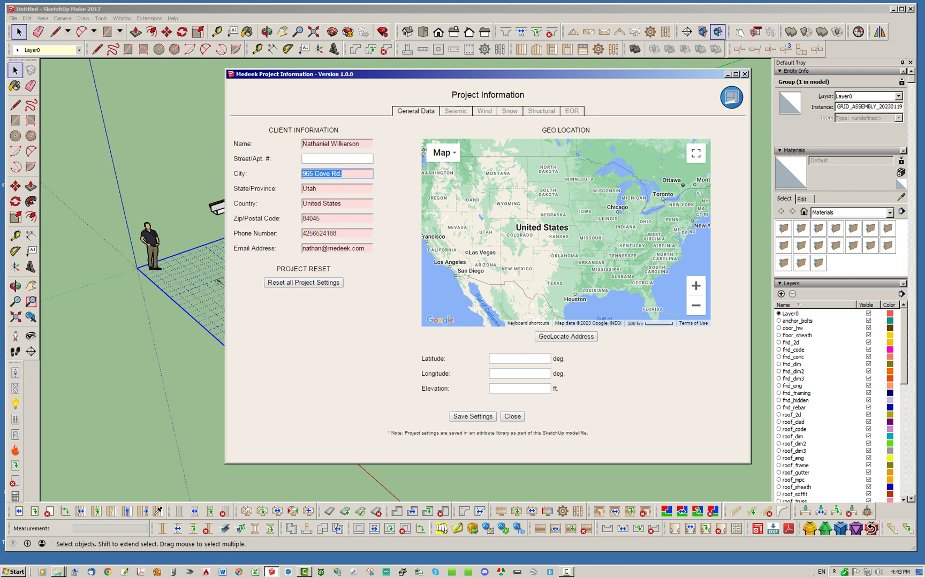
pyautogui.hotkey('ctrl', 'x')
pyautogui.click(337, 158)
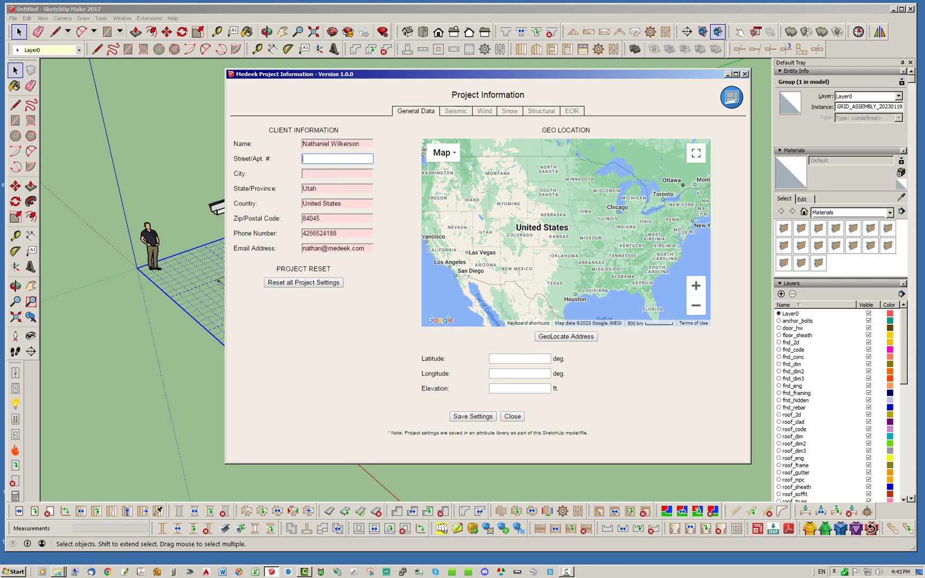
pyautogui.hotkey('ctrl', 'v')
pyautogui.press('Tab')
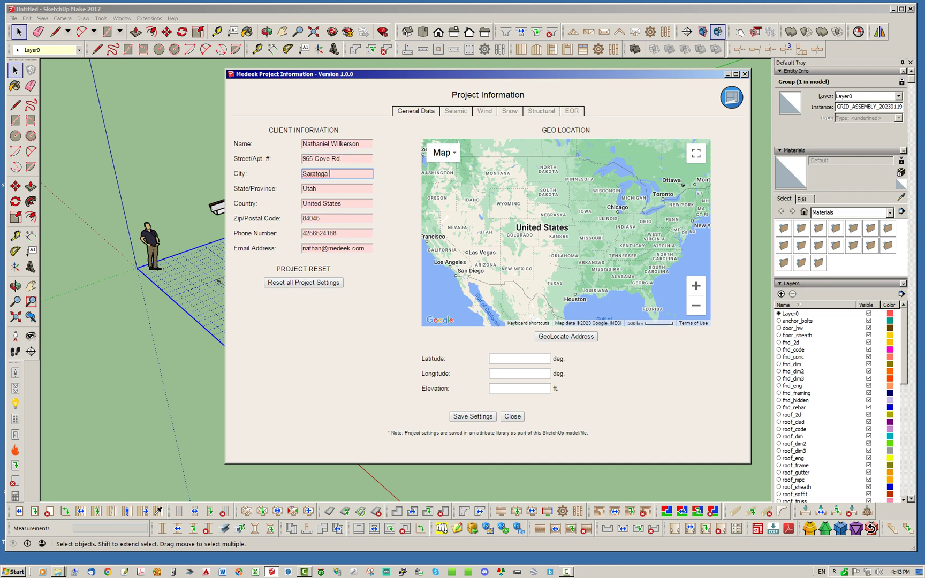
pyautogui.click(473, 416)
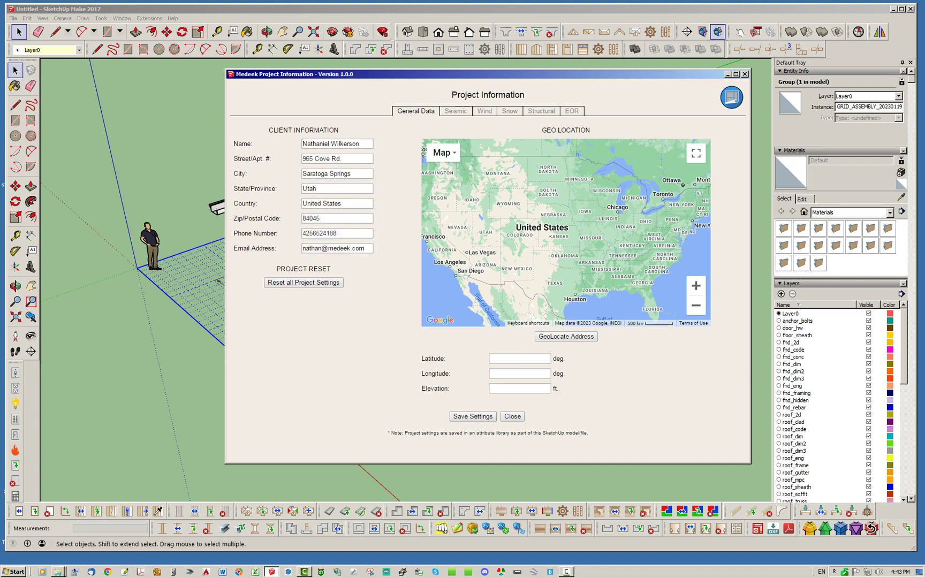
pyautogui.click(744, 74)
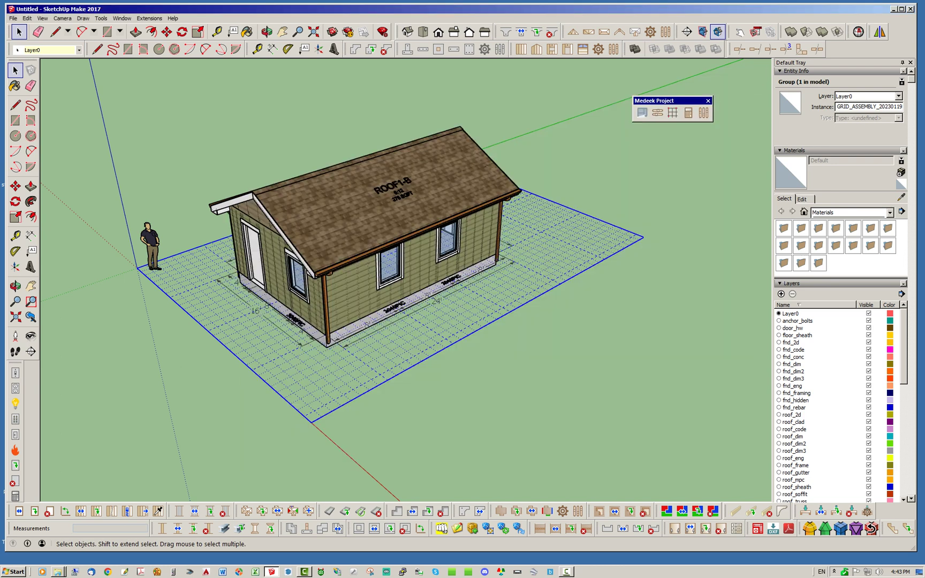
# - Dock the floating Medeek Project toolbar into the top toolbar row
pyautogui.moveTo(658, 100); pyautogui.dragTo(604, 106)
pyautogui.moveTo(732, 48); pyautogui.dragTo(819, 49)
pyautogui.moveTo(615, 105); pyautogui.dragTo(771, 48)
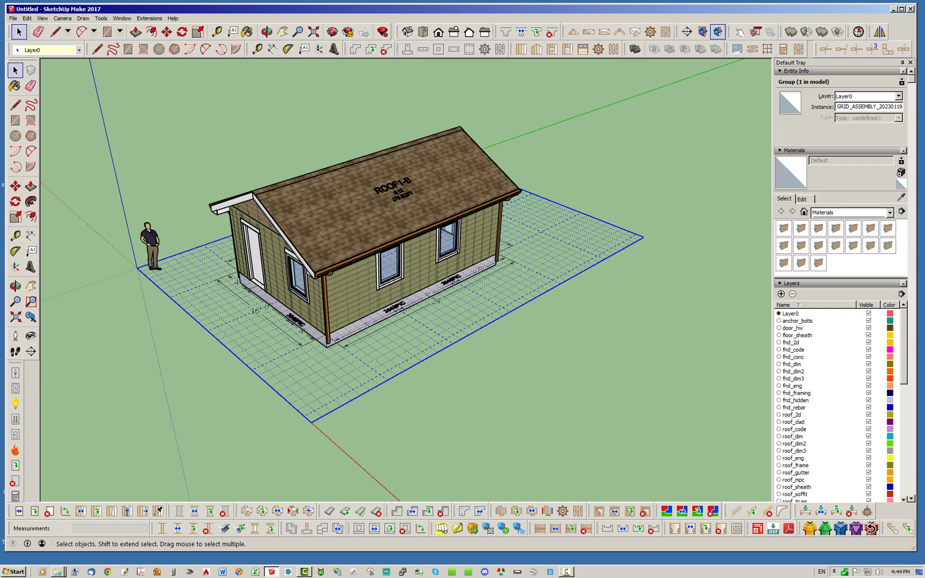
# - Save the model as Untitled.skp, replacing the existing file
pyautogui.click(13, 18)
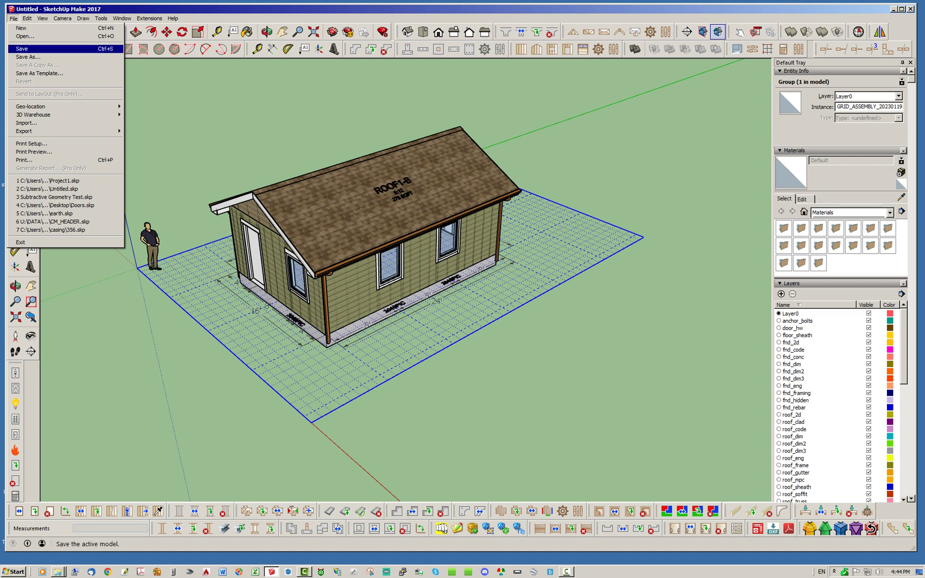
pyautogui.click(25, 49)
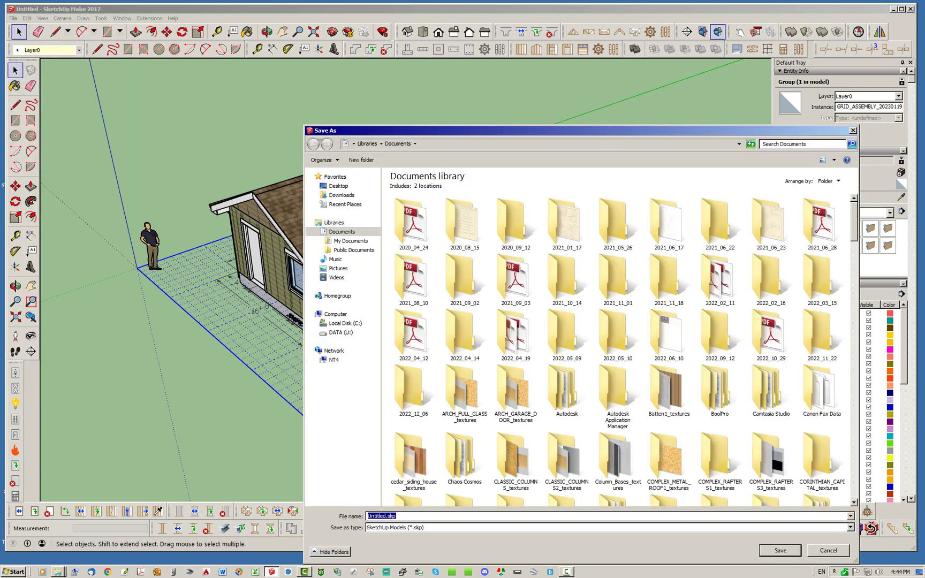
pyautogui.press('Return')
pyautogui.click(492, 289)
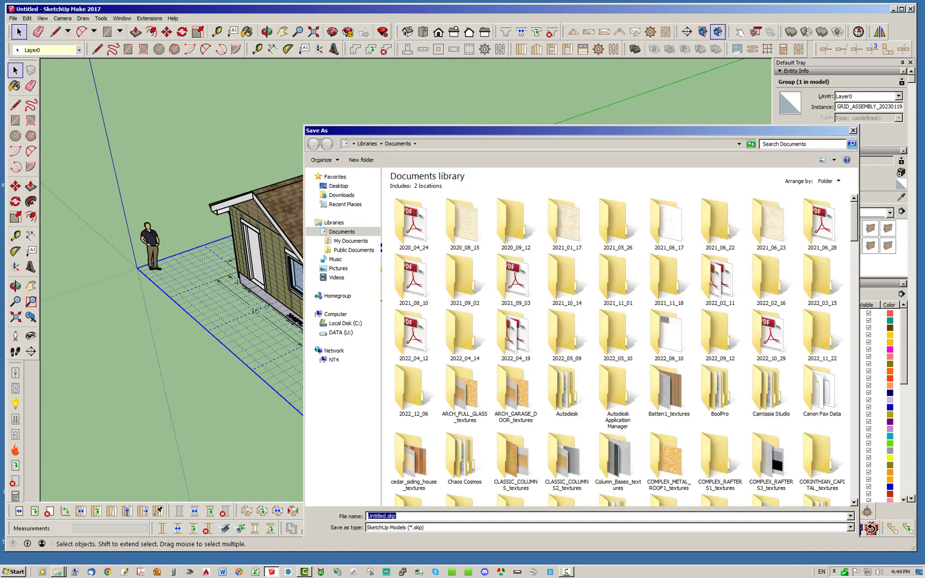
pyautogui.hotkey('ctrl', 't')
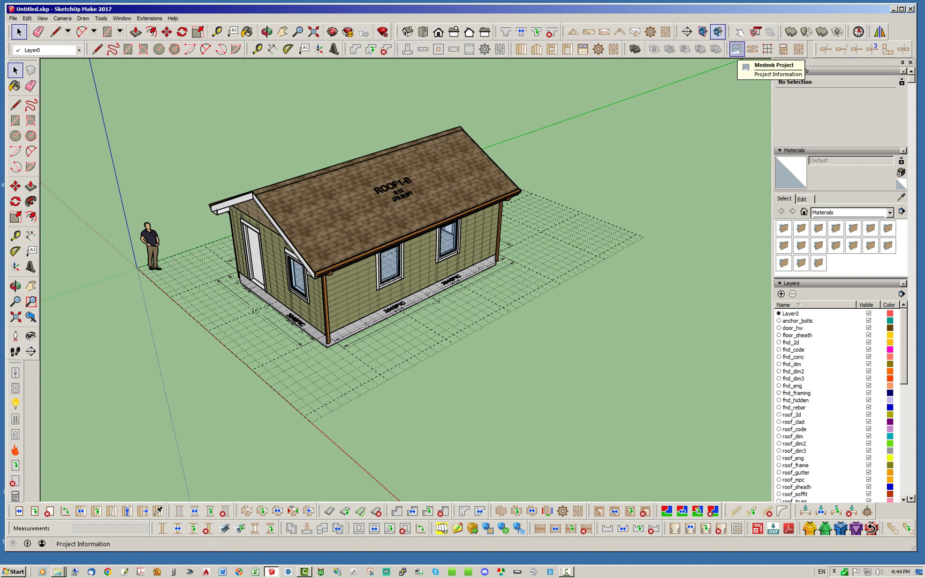
# - Reopen Medeek Project Information to confirm the saved client details, then minimize the window
pyautogui.click(736, 49)
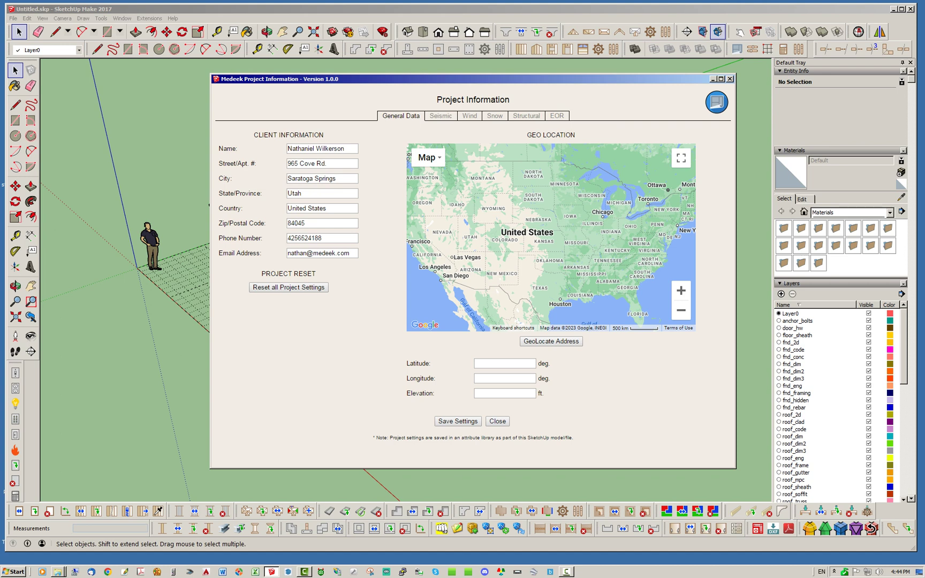
pyautogui.click(713, 79)
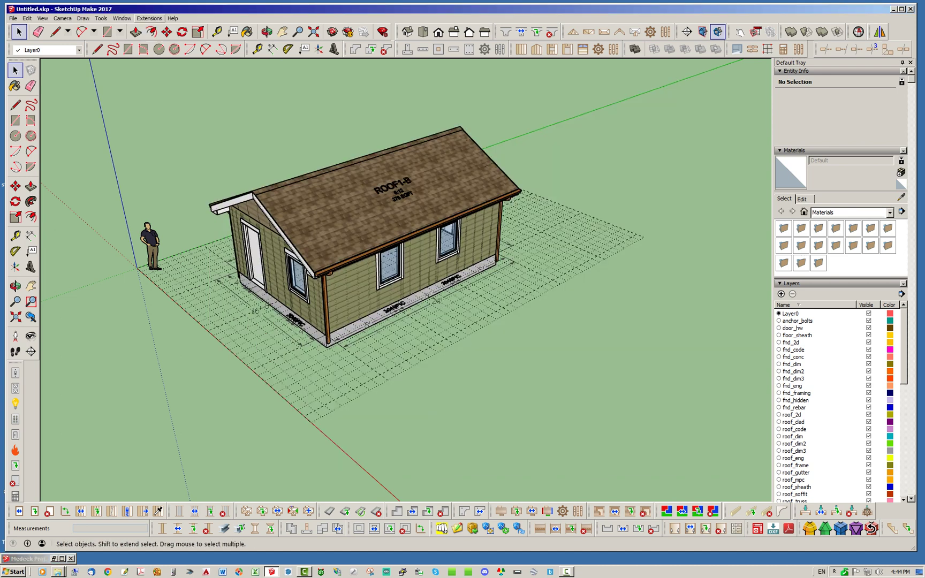
pyautogui.click(150, 18)
pyautogui.moveTo(166, 28)
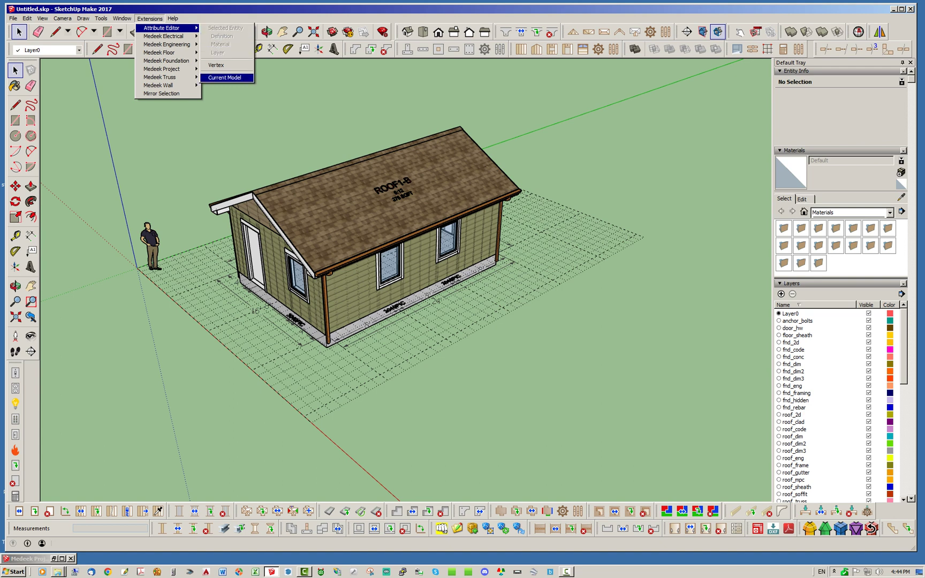
pyautogui.click(225, 78)
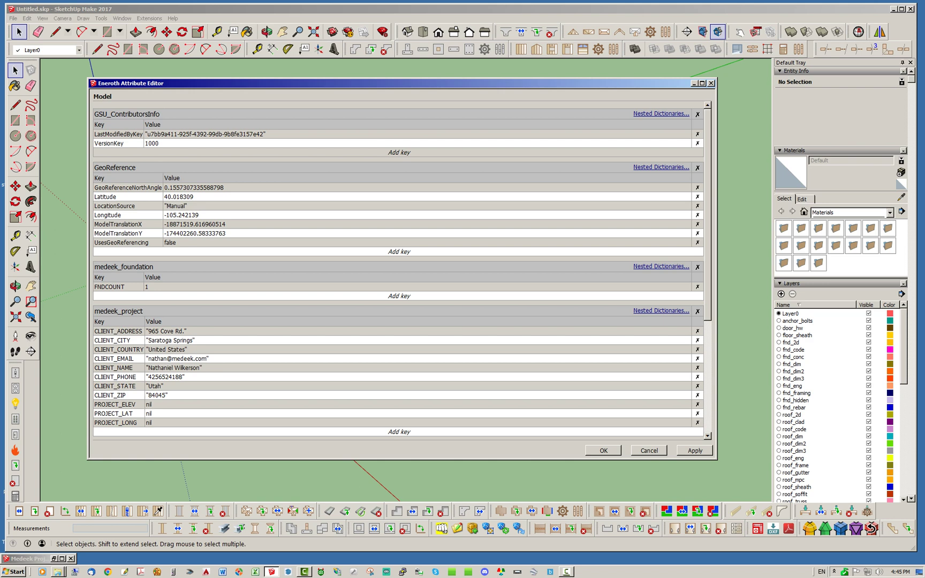
pyautogui.click(711, 83)
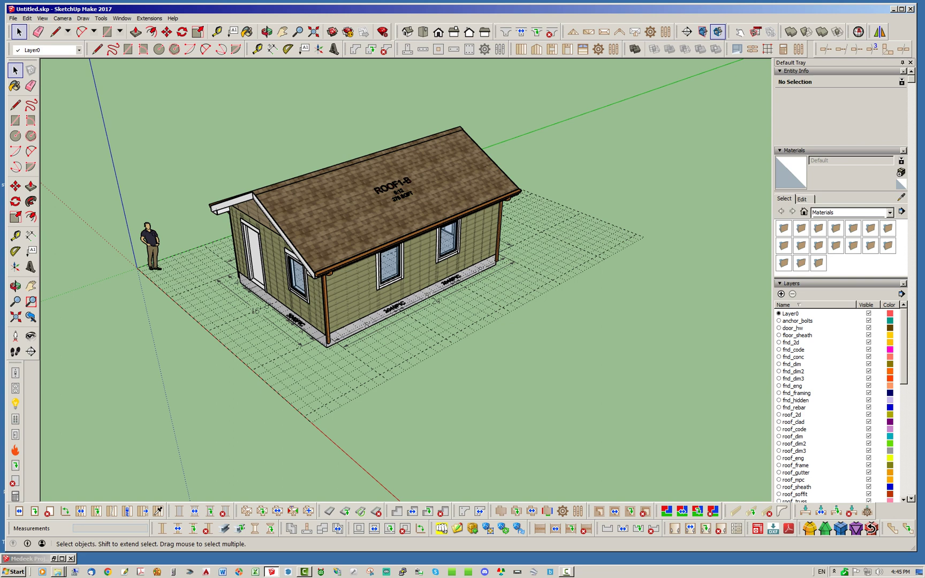
# - Open Medeek Project Information, showing the map at latitude 41.3500, longitude -106.0527, elevation 8059 ft
pyautogui.click(736, 50)
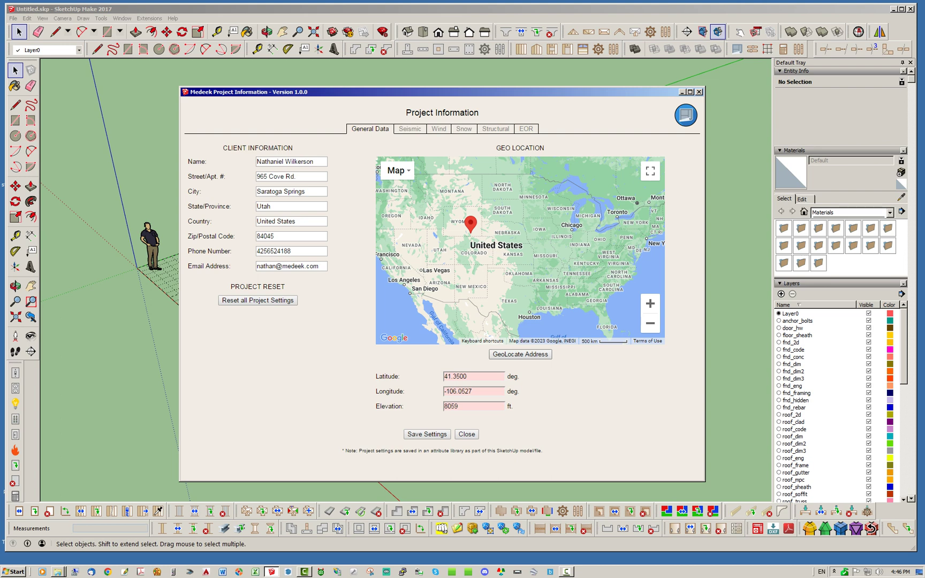
pyautogui.click(520, 354)
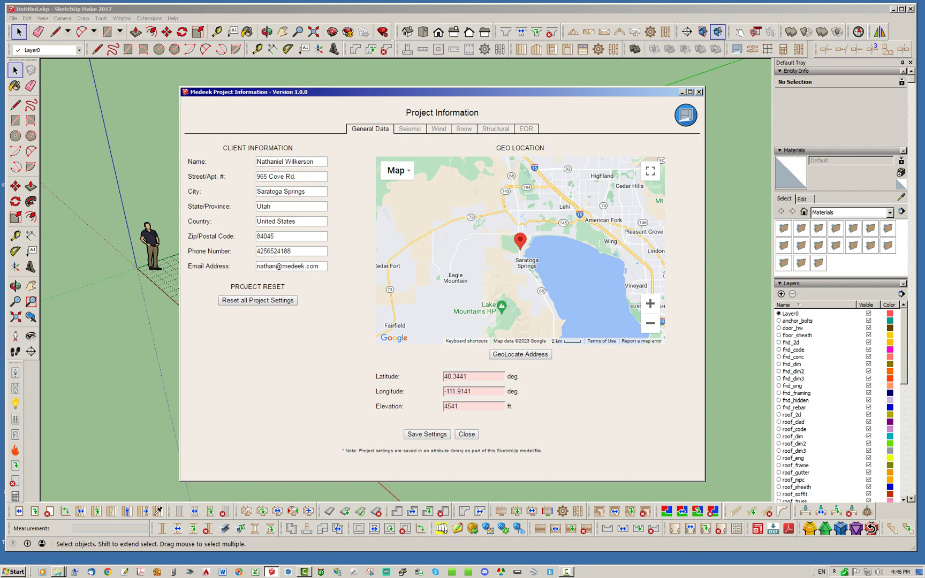
pyautogui.click(427, 434)
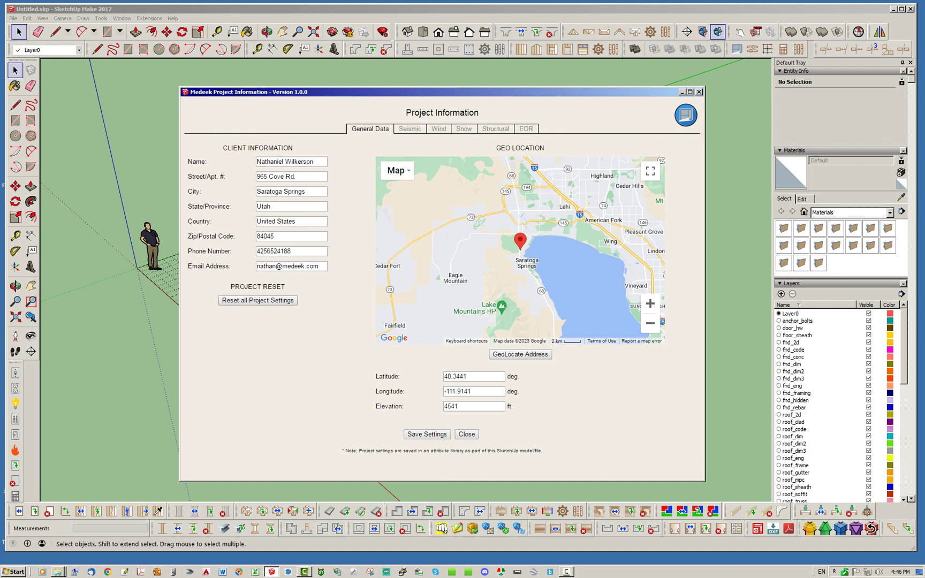
pyautogui.click(397, 170)
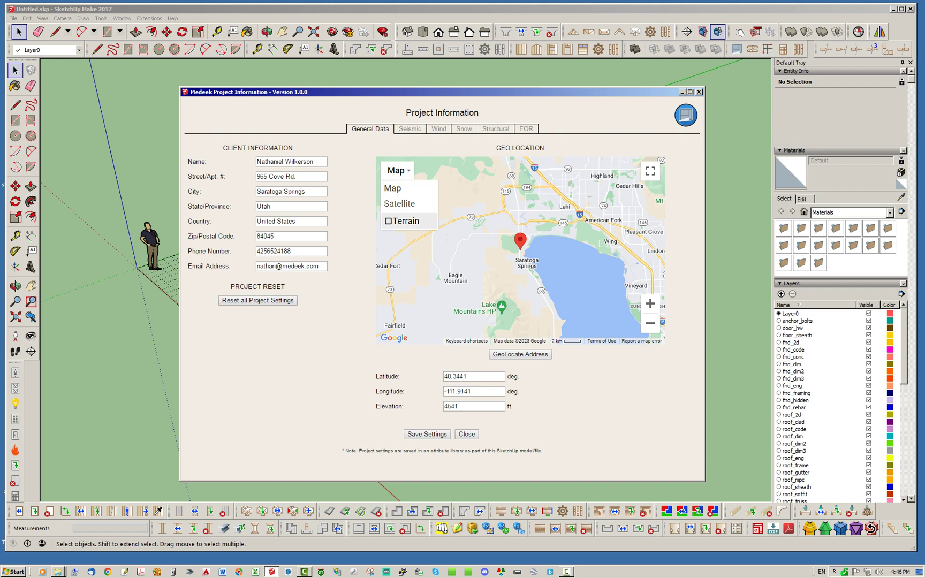
pyautogui.click(401, 221)
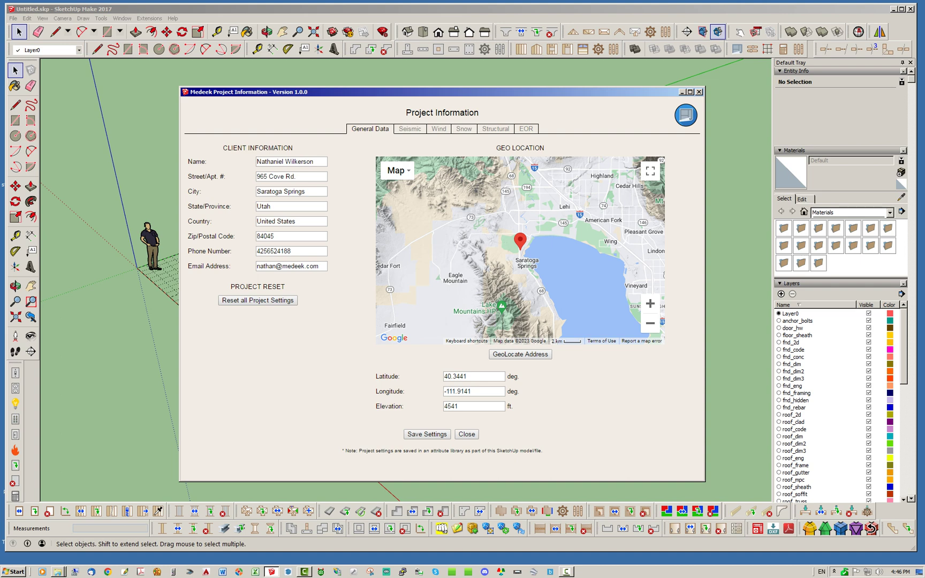
pyautogui.click(427, 434)
pyautogui.hotkey('alt', 'F4')
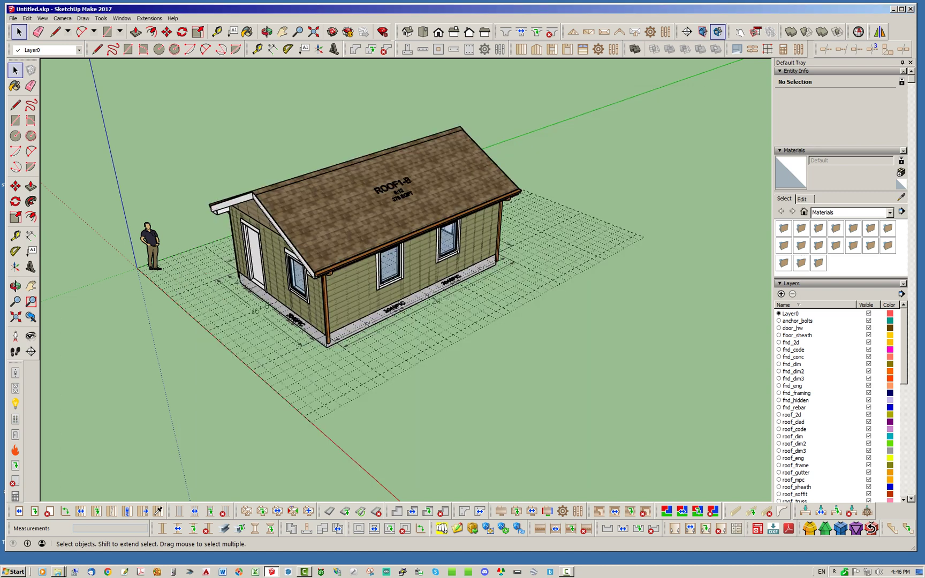
# - Reopen the Medeek Project Information form and page through Seismic, Wind, Snow, Structural, EOR, then back to Seismic
pyautogui.click(736, 49)
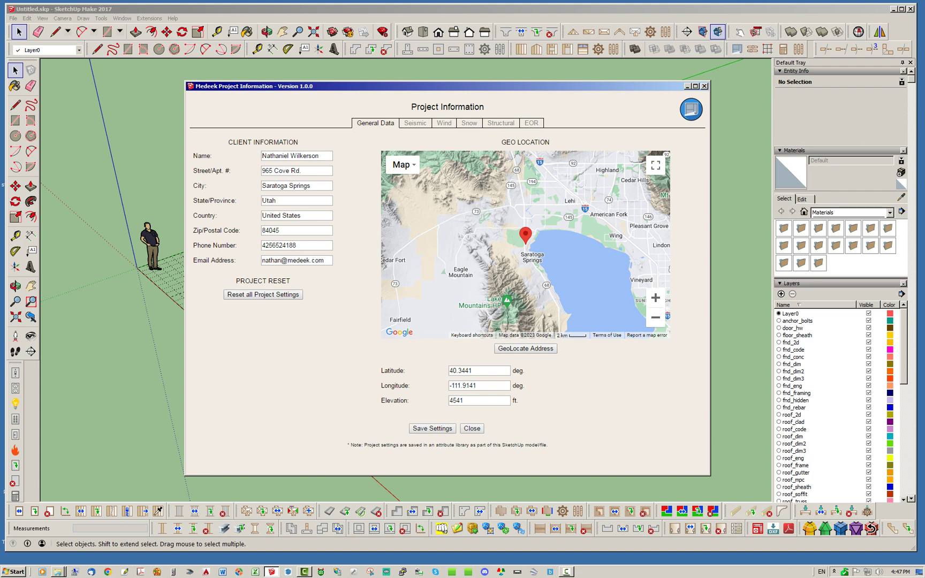
pyautogui.click(415, 122)
pyautogui.click(443, 123)
pyautogui.click(469, 123)
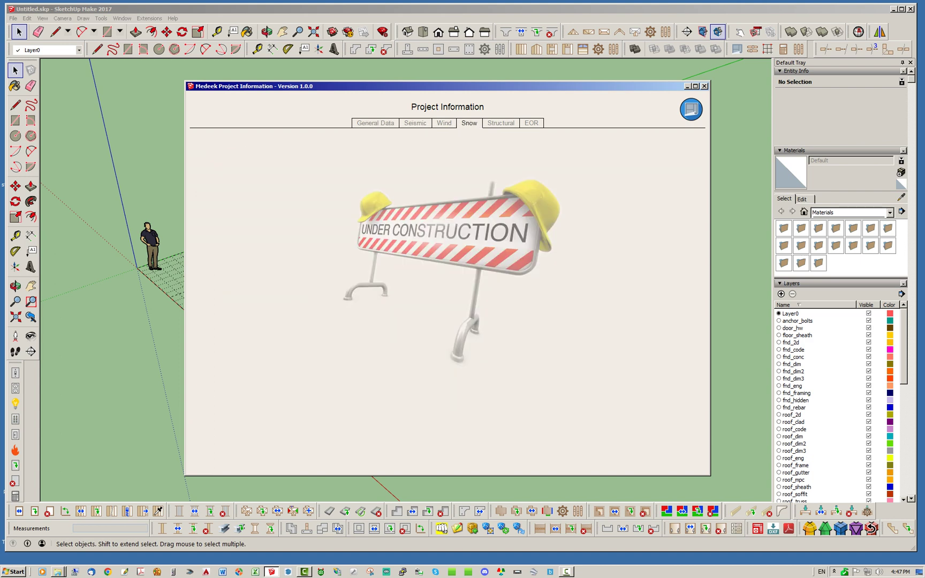
pyautogui.click(500, 123)
pyautogui.click(531, 123)
pyautogui.click(416, 122)
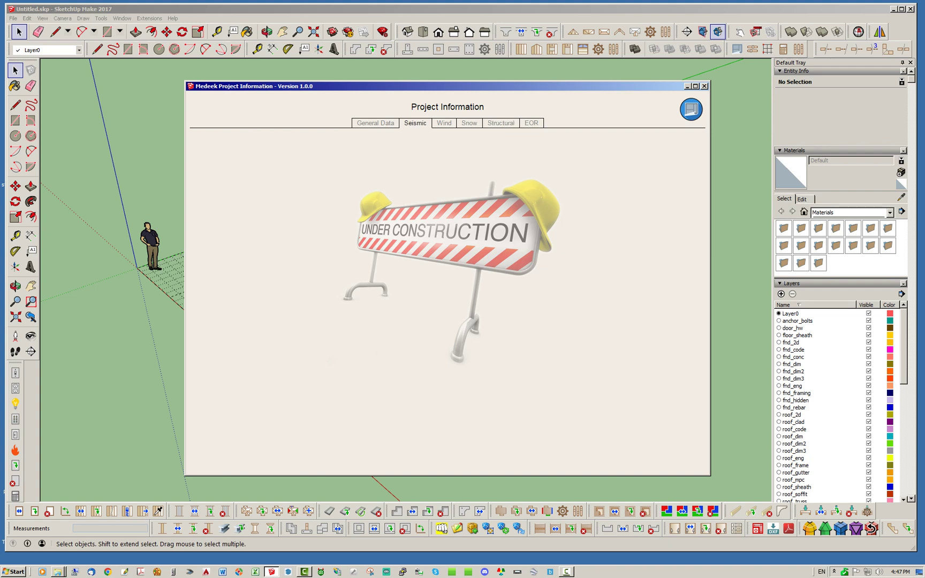